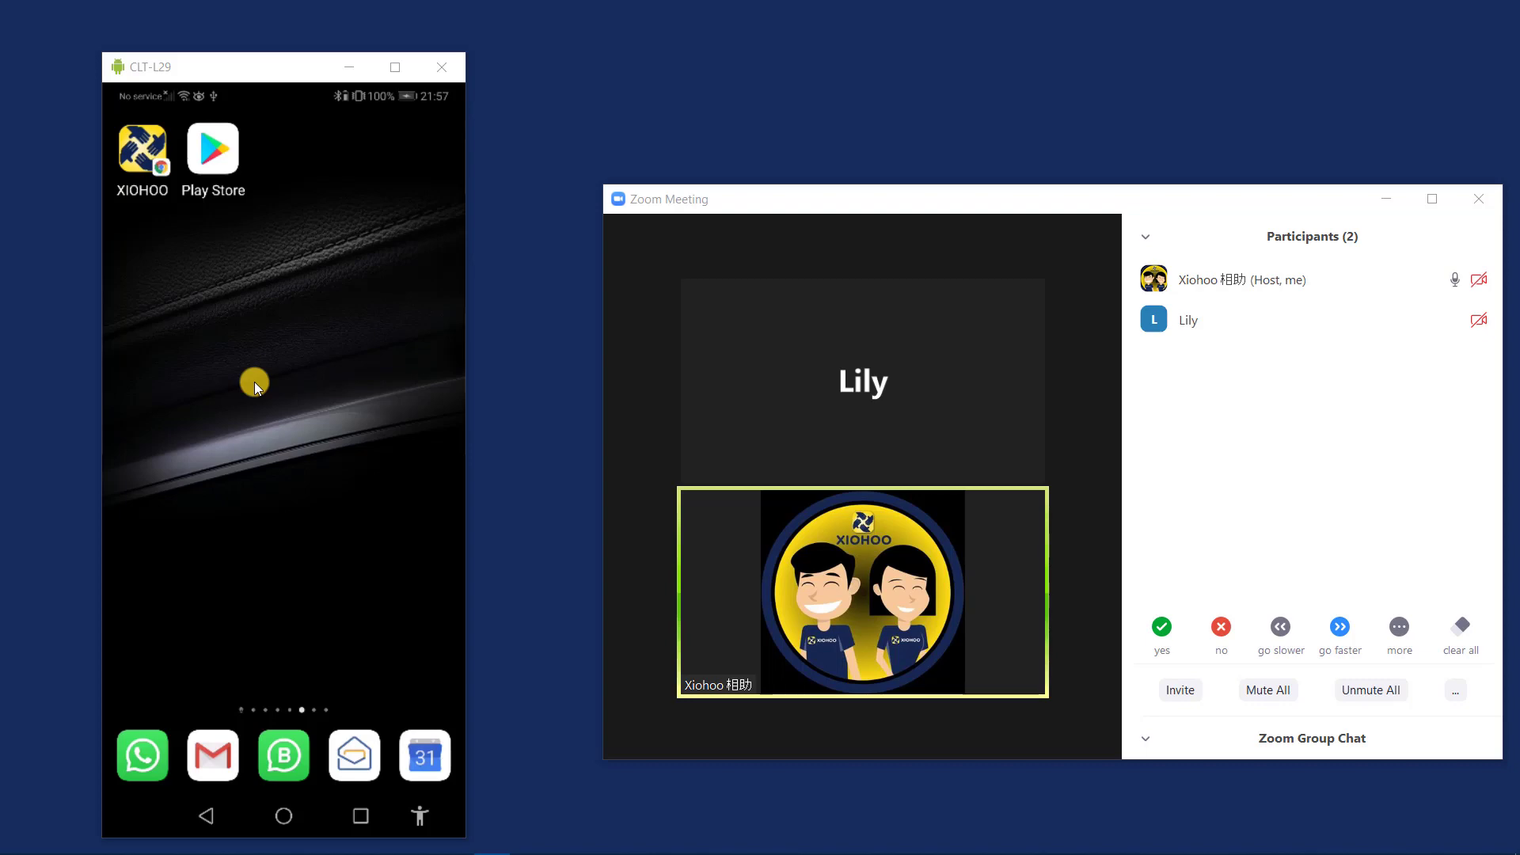
Step: Search the Play Store on the phone for "zoom" and install the ZOOM Cloud Meetings app
{"action": "left_click", "coordinate": [214, 161]}
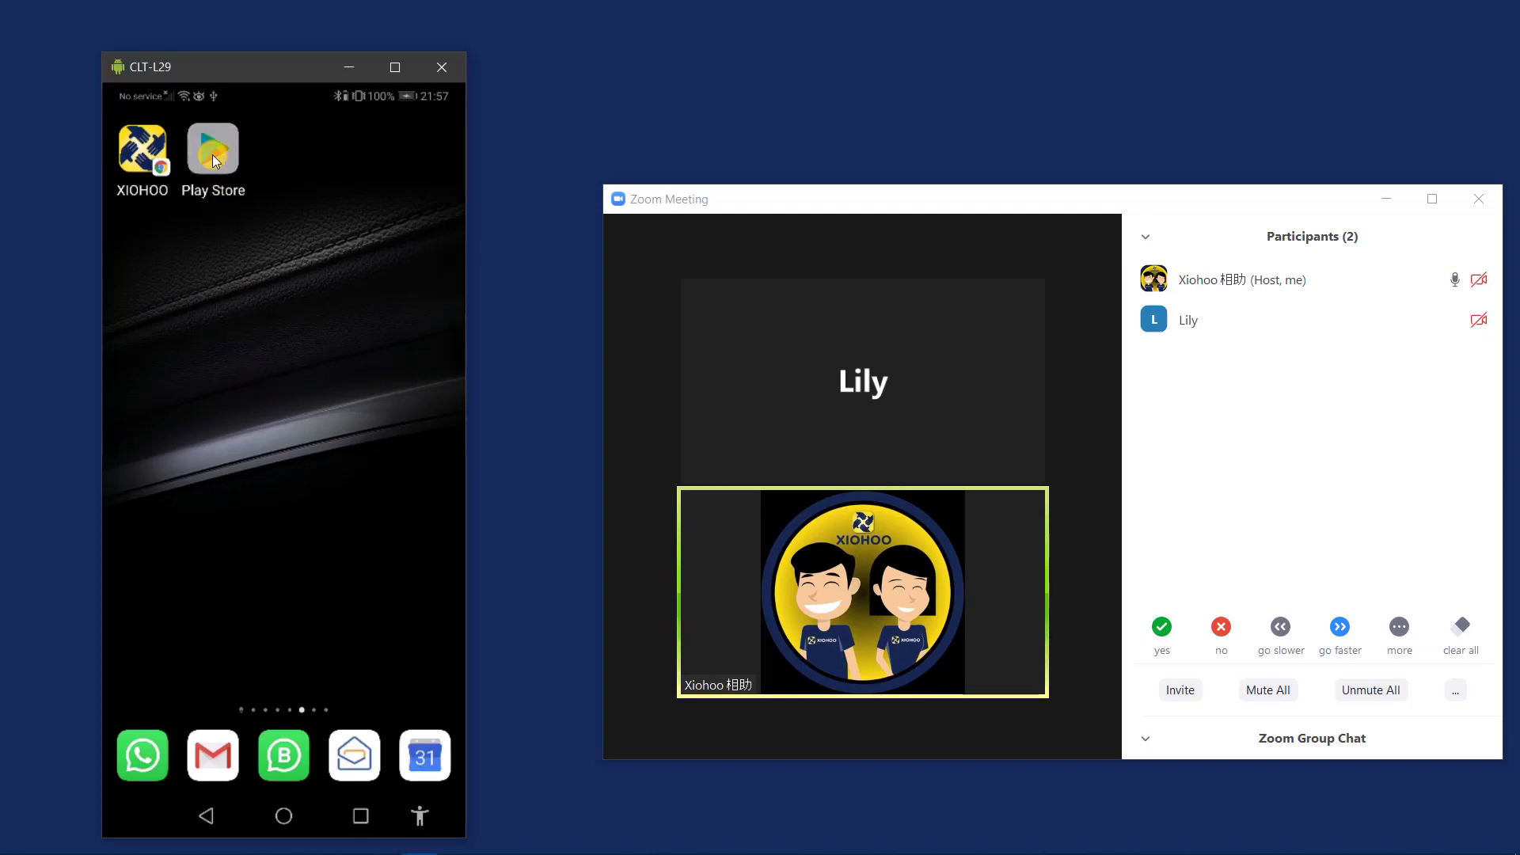
{"action": "left_click", "coordinate": [231, 144]}
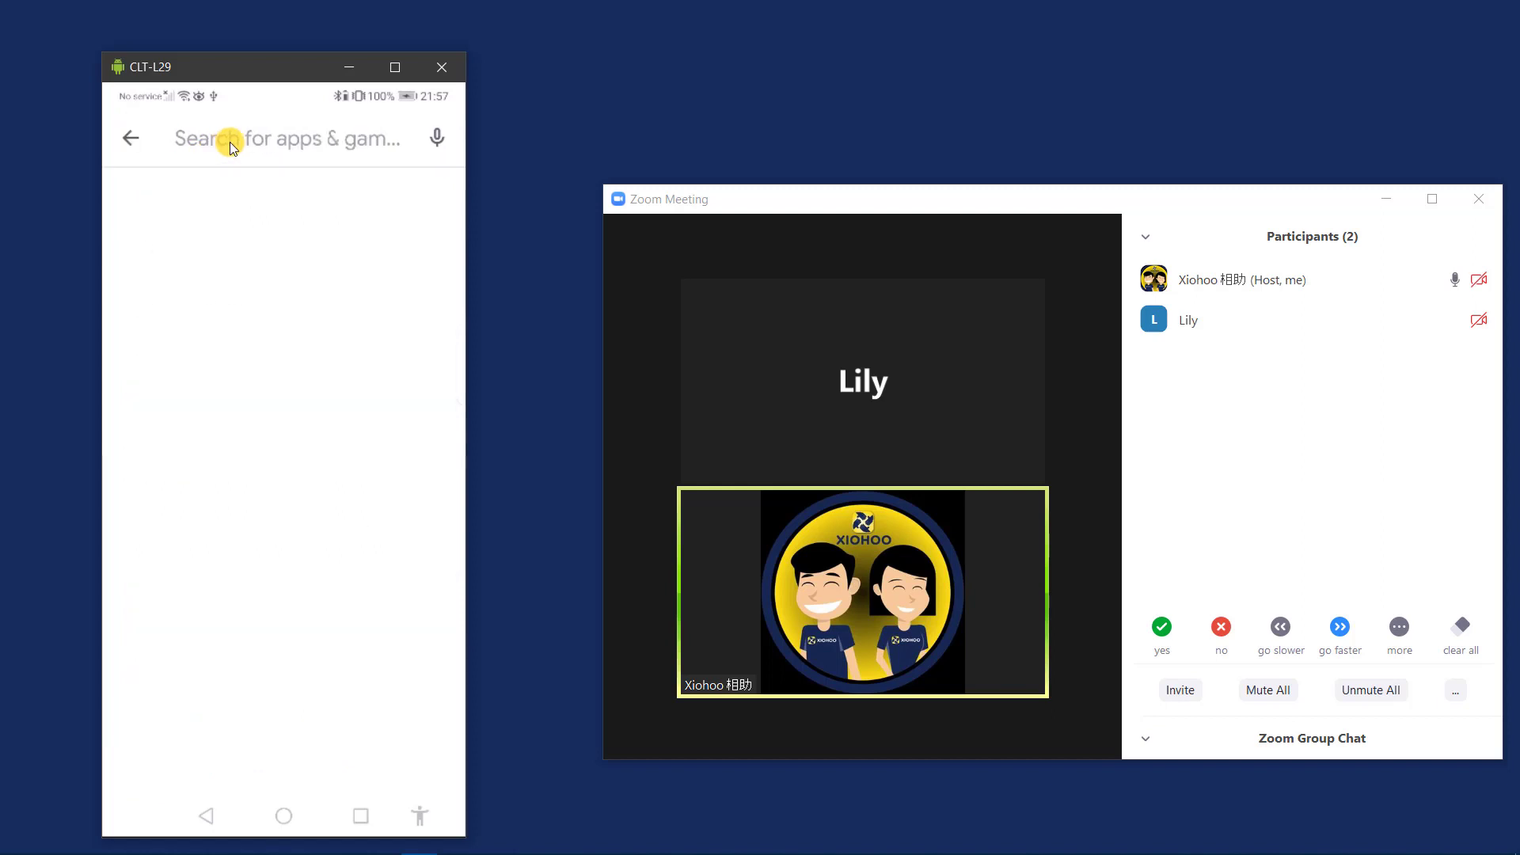
{"action": "type", "text": "zoom"}
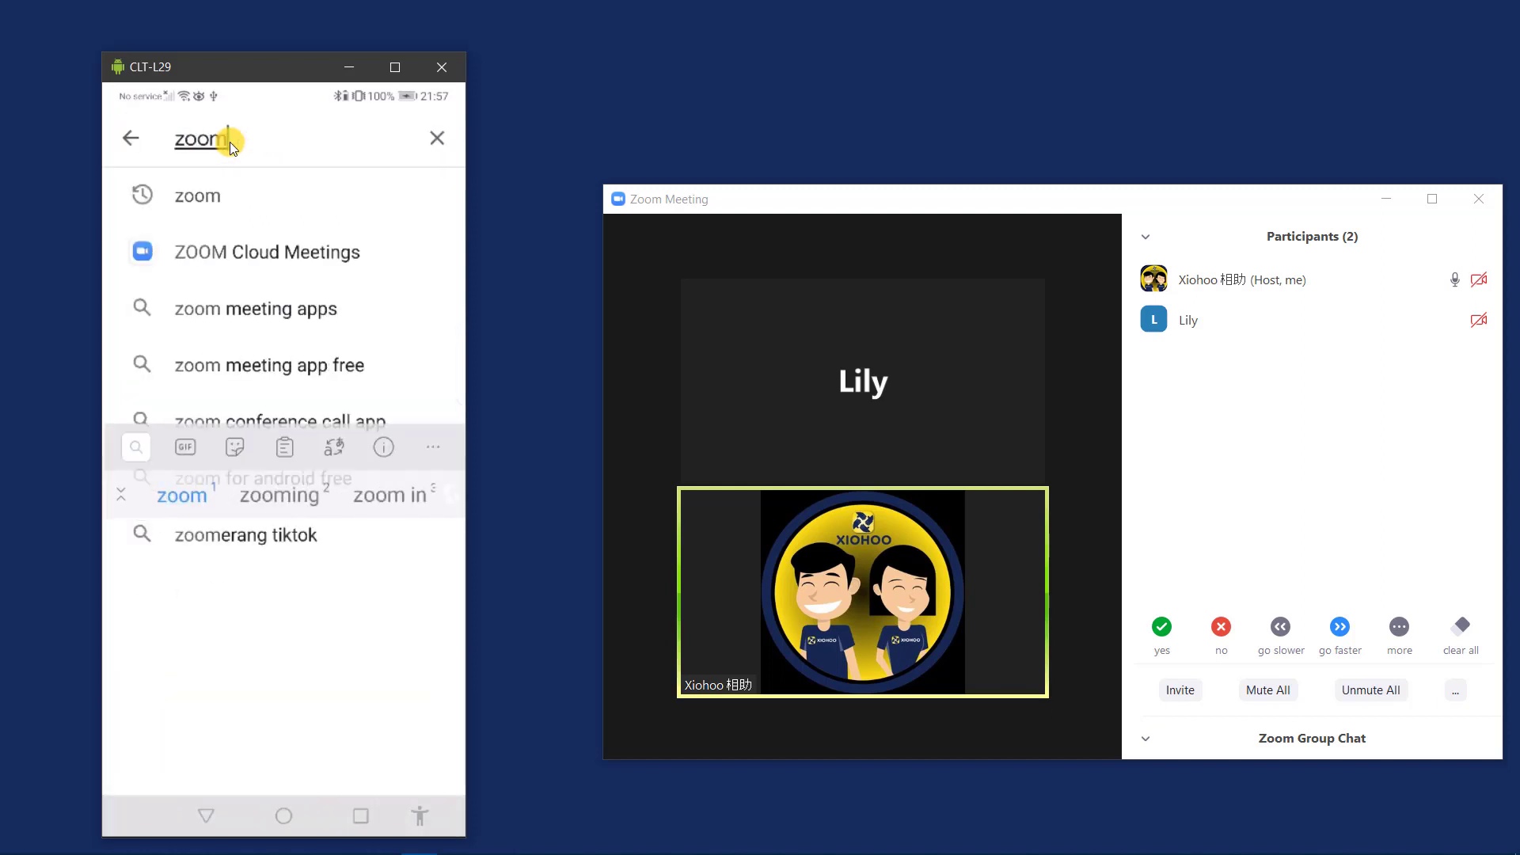
{"action": "left_click", "coordinate": [204, 193]}
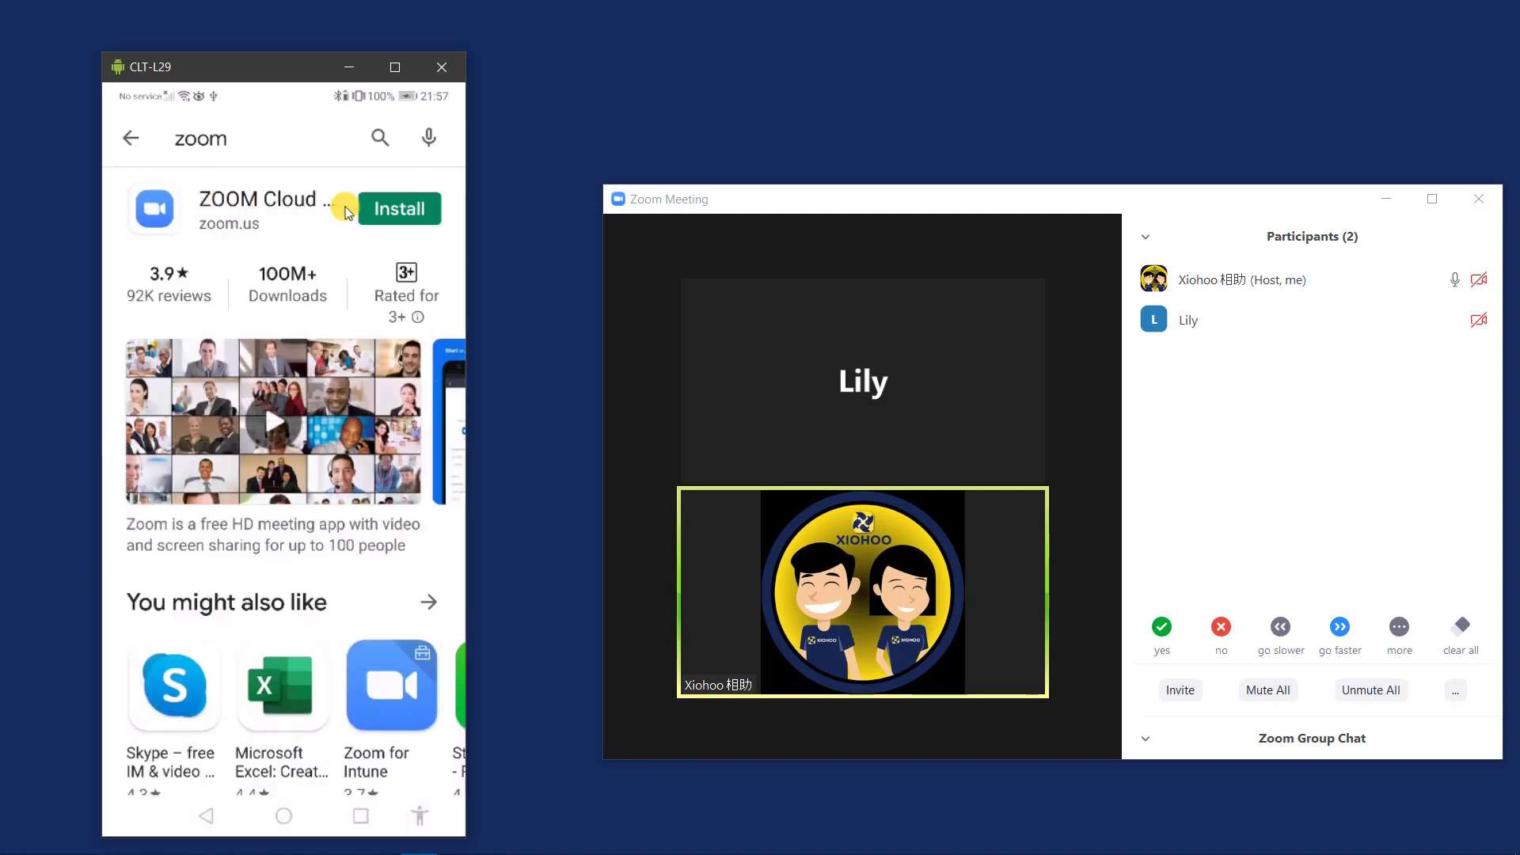
{"action": "left_click", "coordinate": [400, 209]}
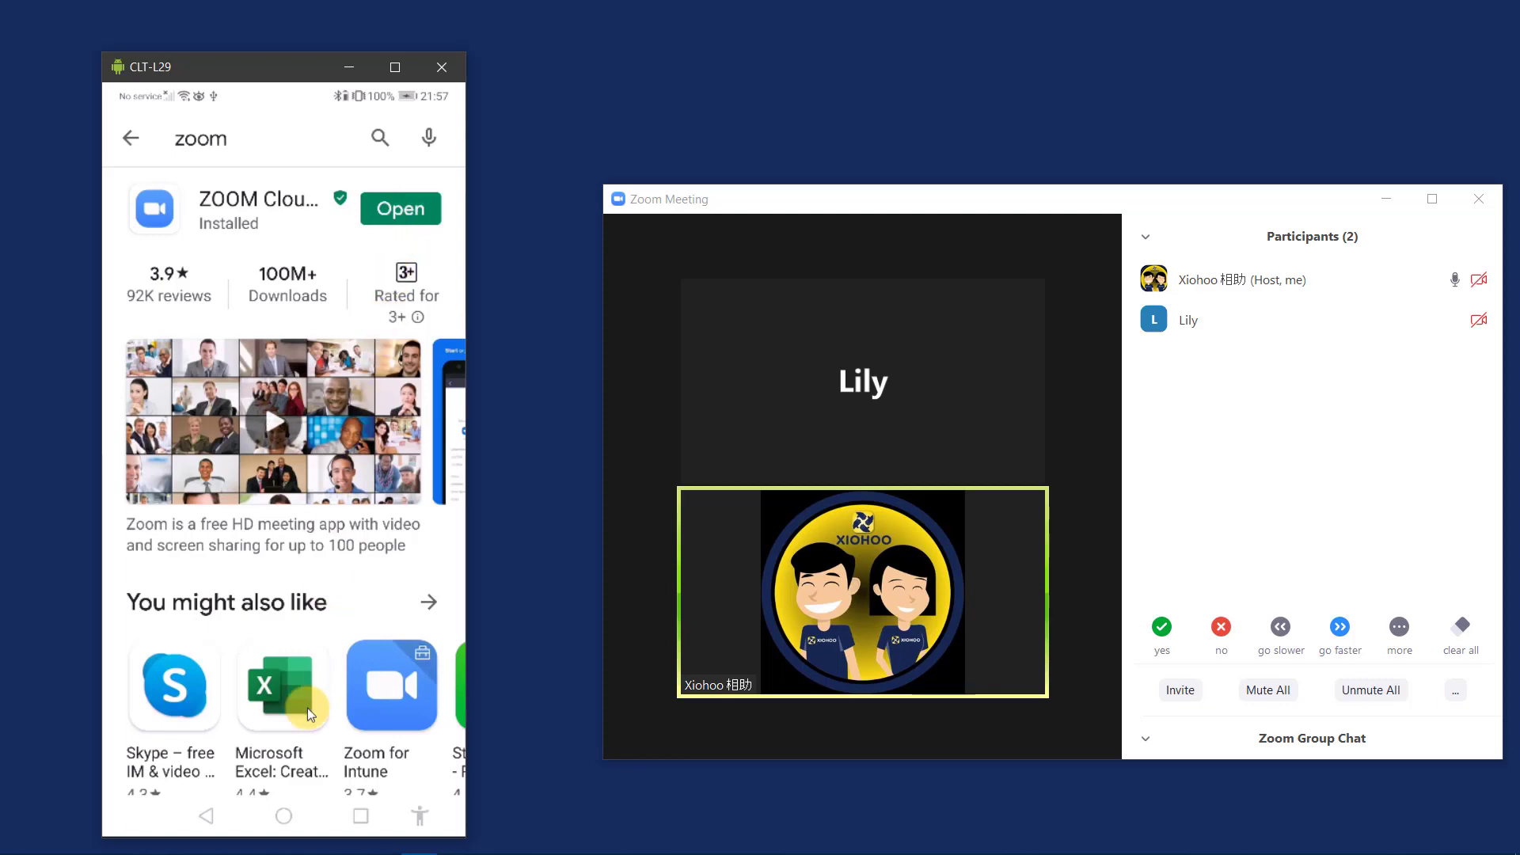
Step: Return to the home screen and open the latest Zoom meeting invitation link from the WhatsApp Business chat
{"action": "left_click", "coordinate": [285, 815]}
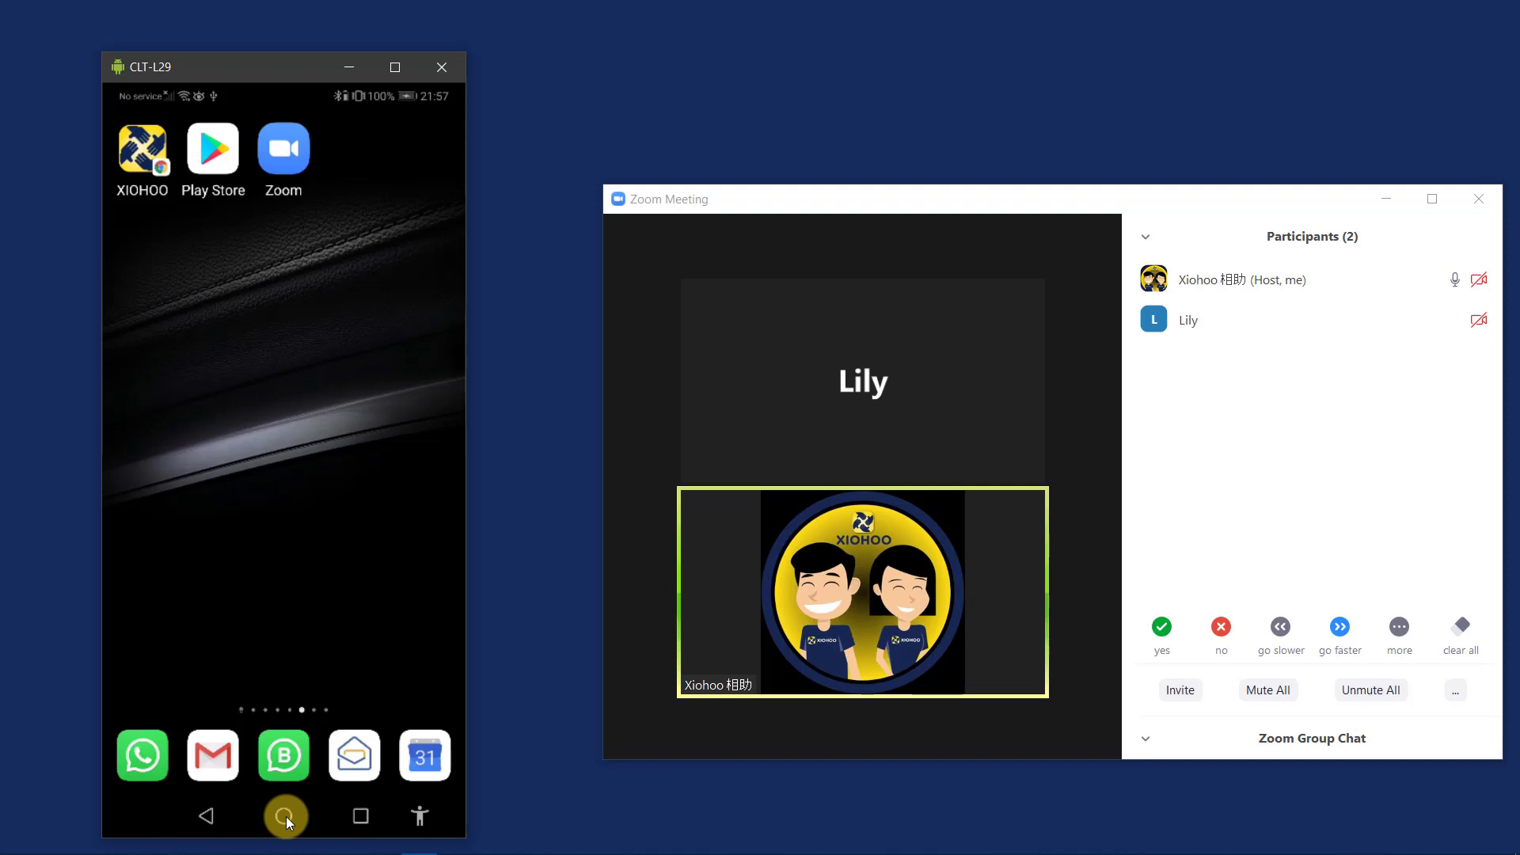
{"action": "left_click", "coordinate": [285, 756]}
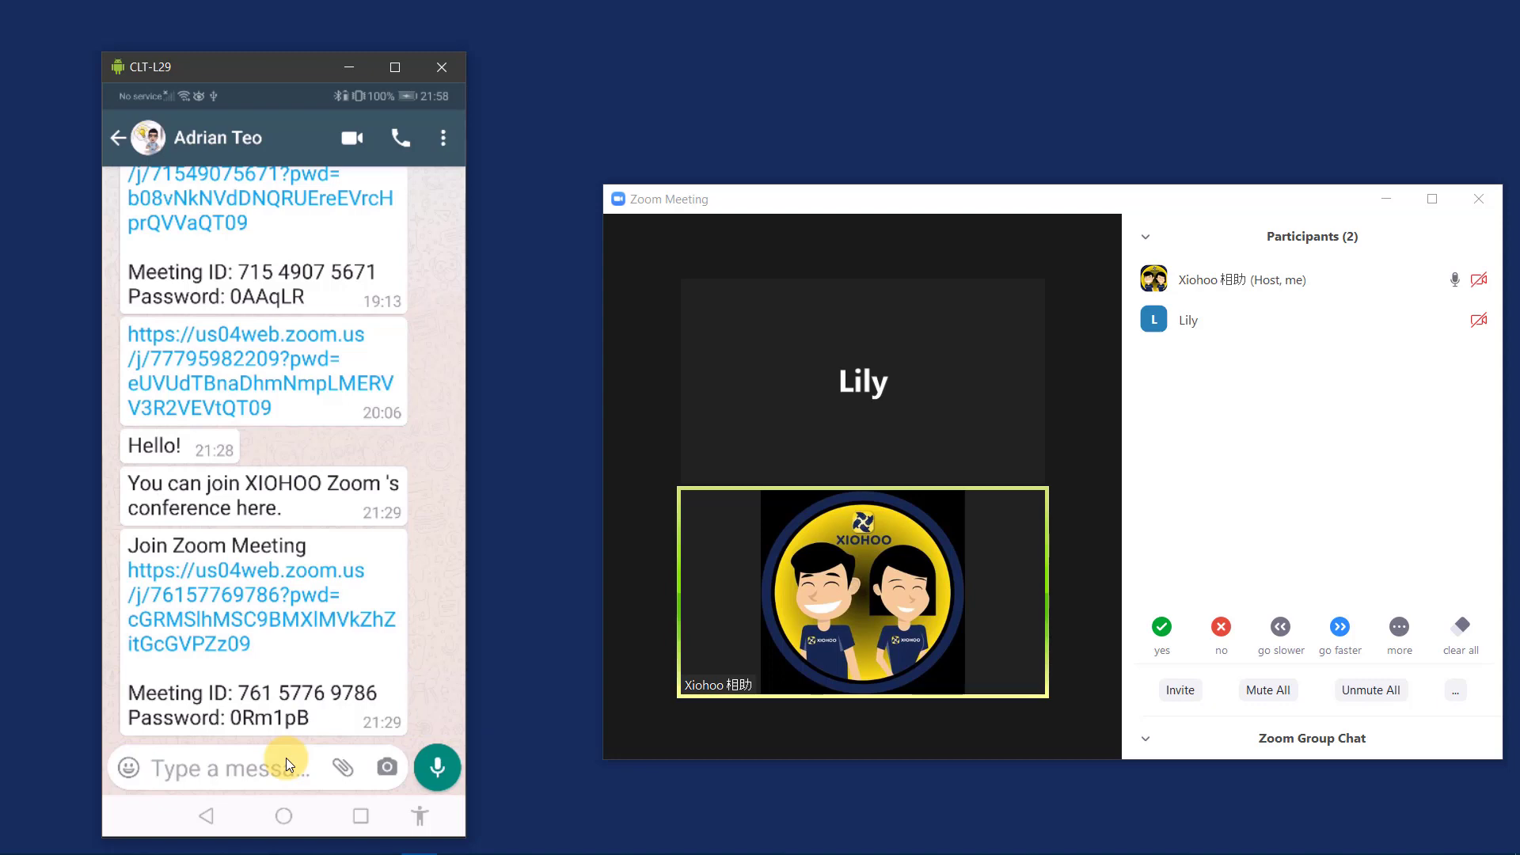
{"action": "left_click", "coordinate": [207, 597]}
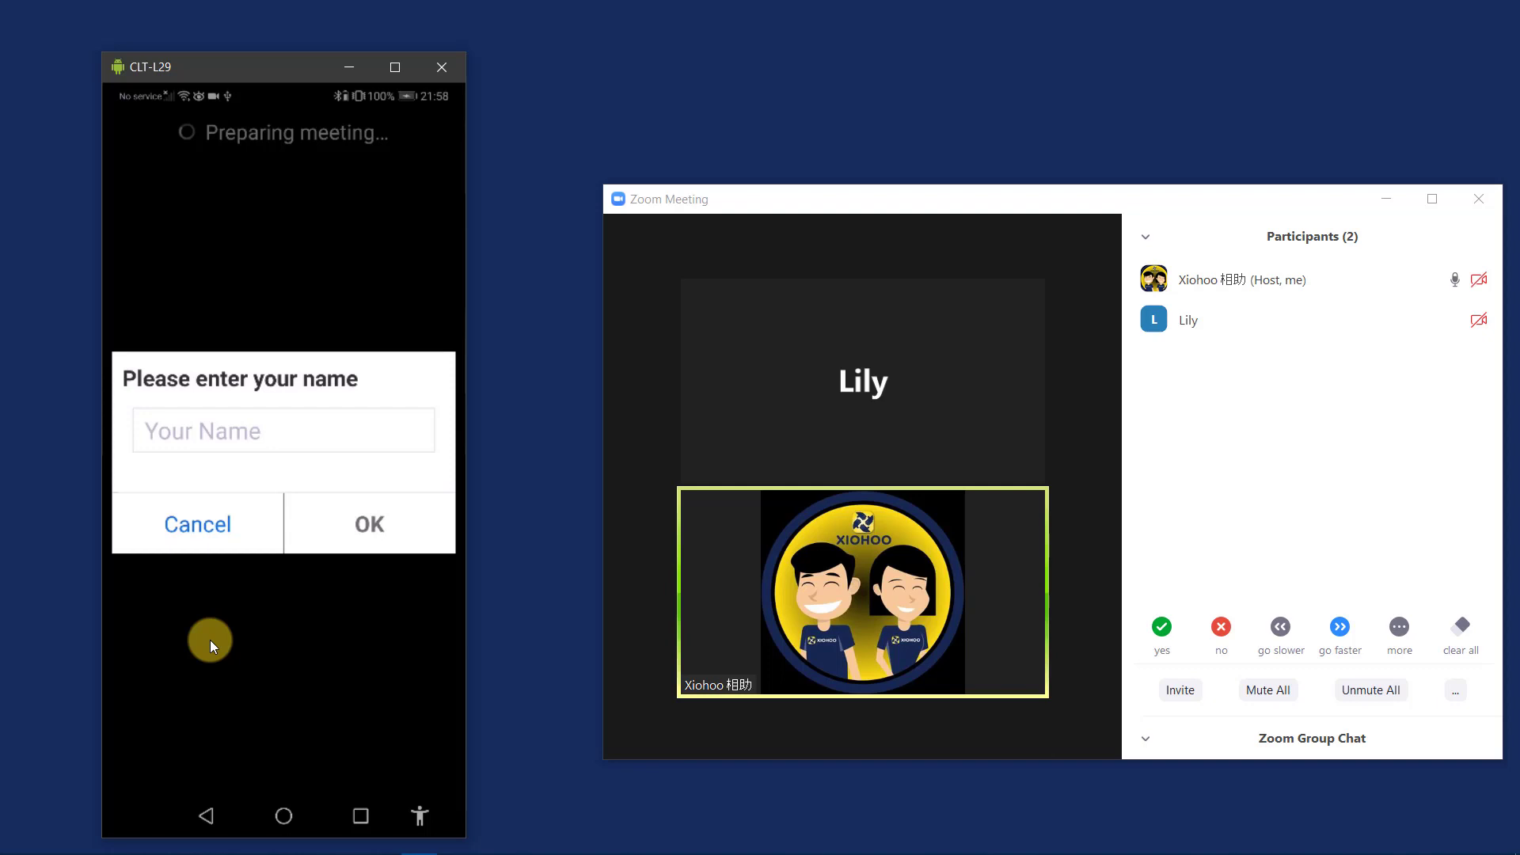
Step: Enter the participant's name to join from the phone, and admit the waiting participant from the host's meeting window
{"action": "left_click", "coordinate": [187, 430]}
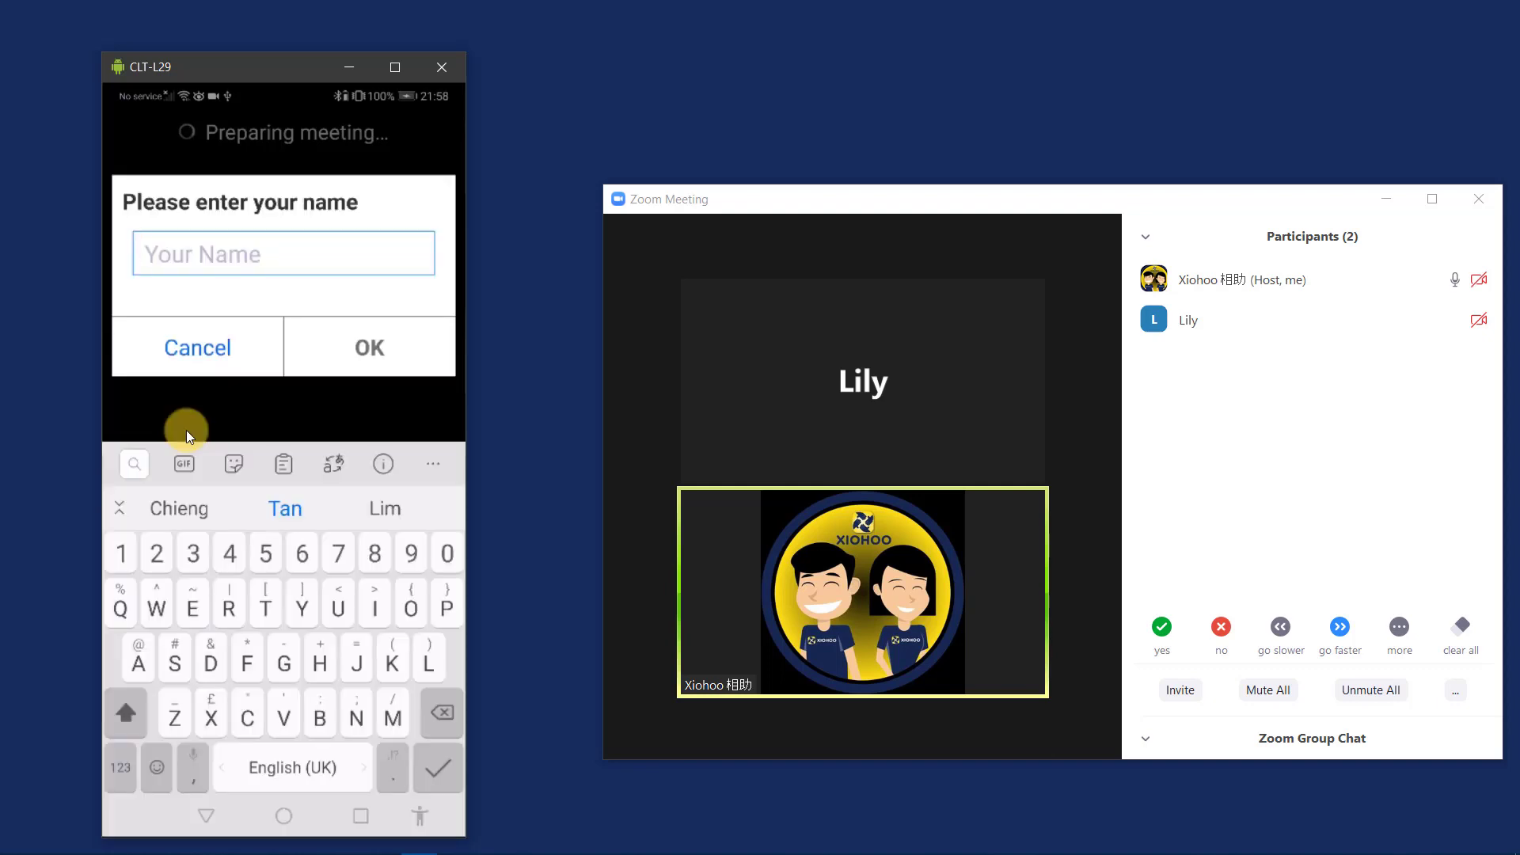
{"action": "type", "text": "Adrian T"}
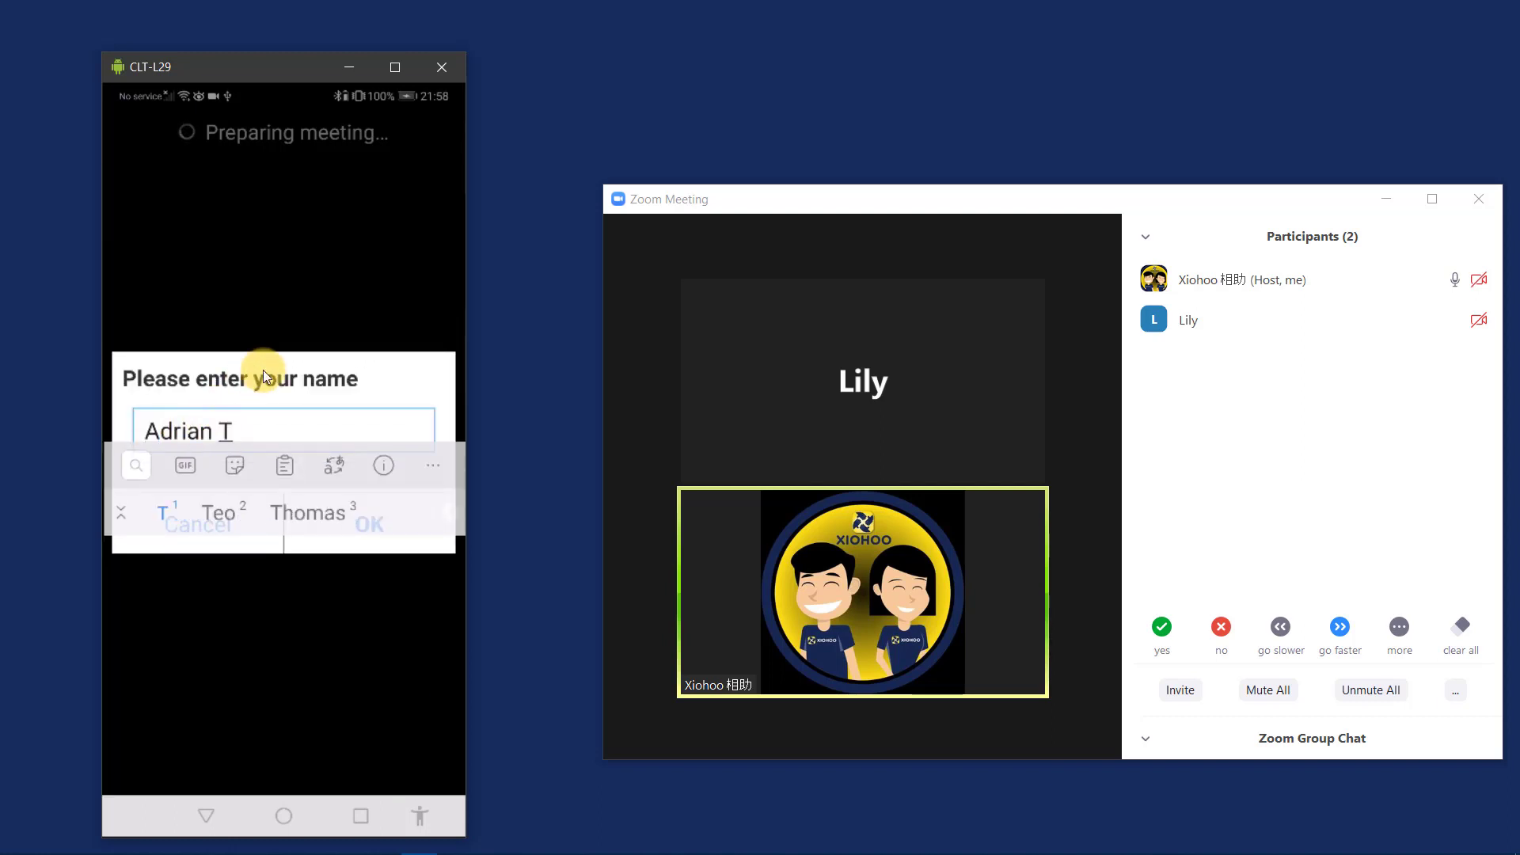
{"action": "left_click", "coordinate": [366, 547]}
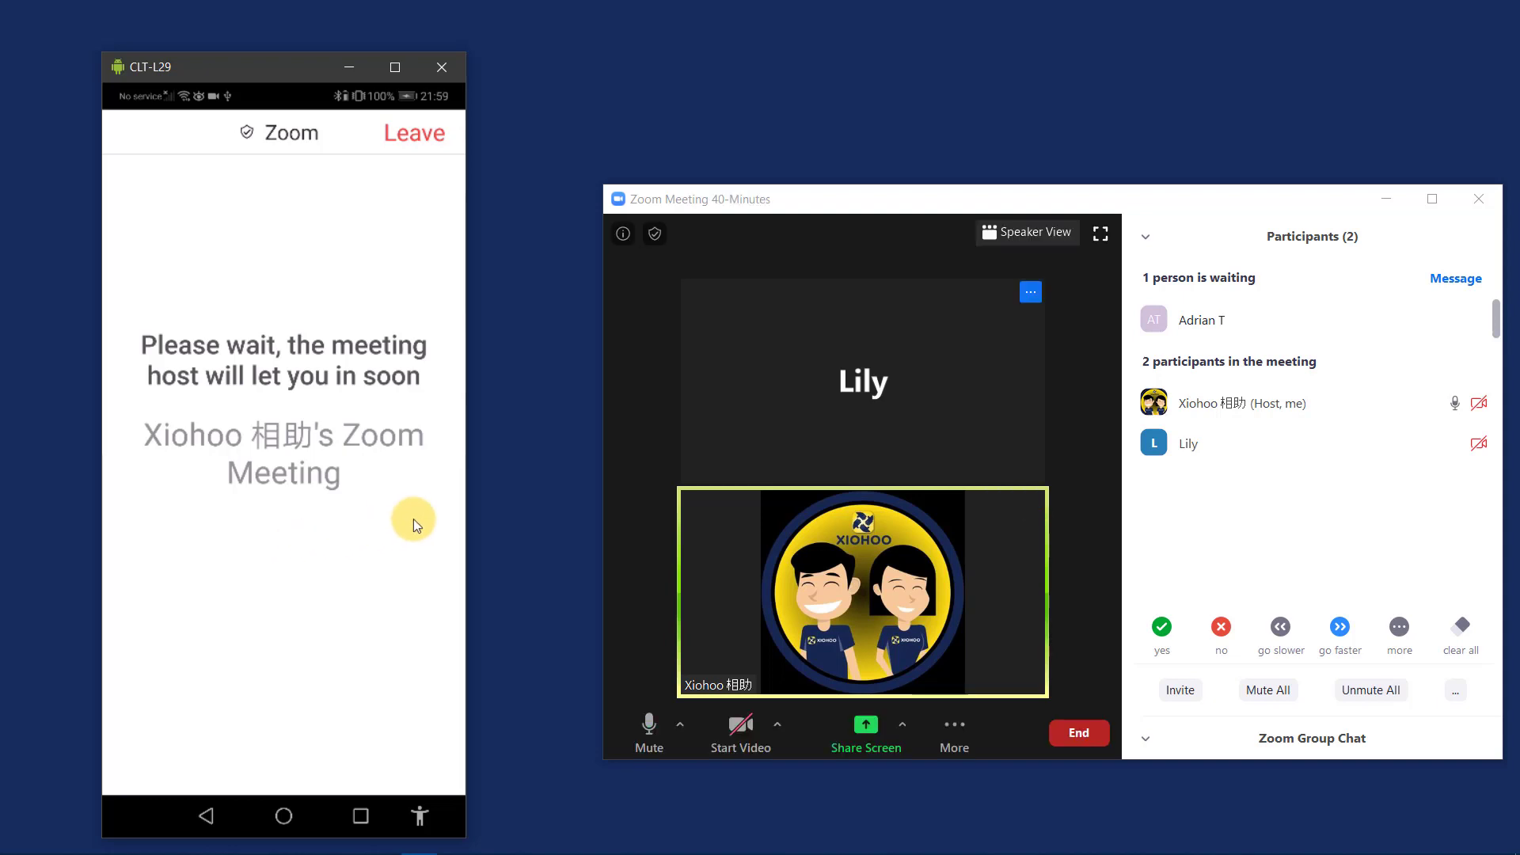
{"action": "mouse_move", "coordinate": [1384, 318]}
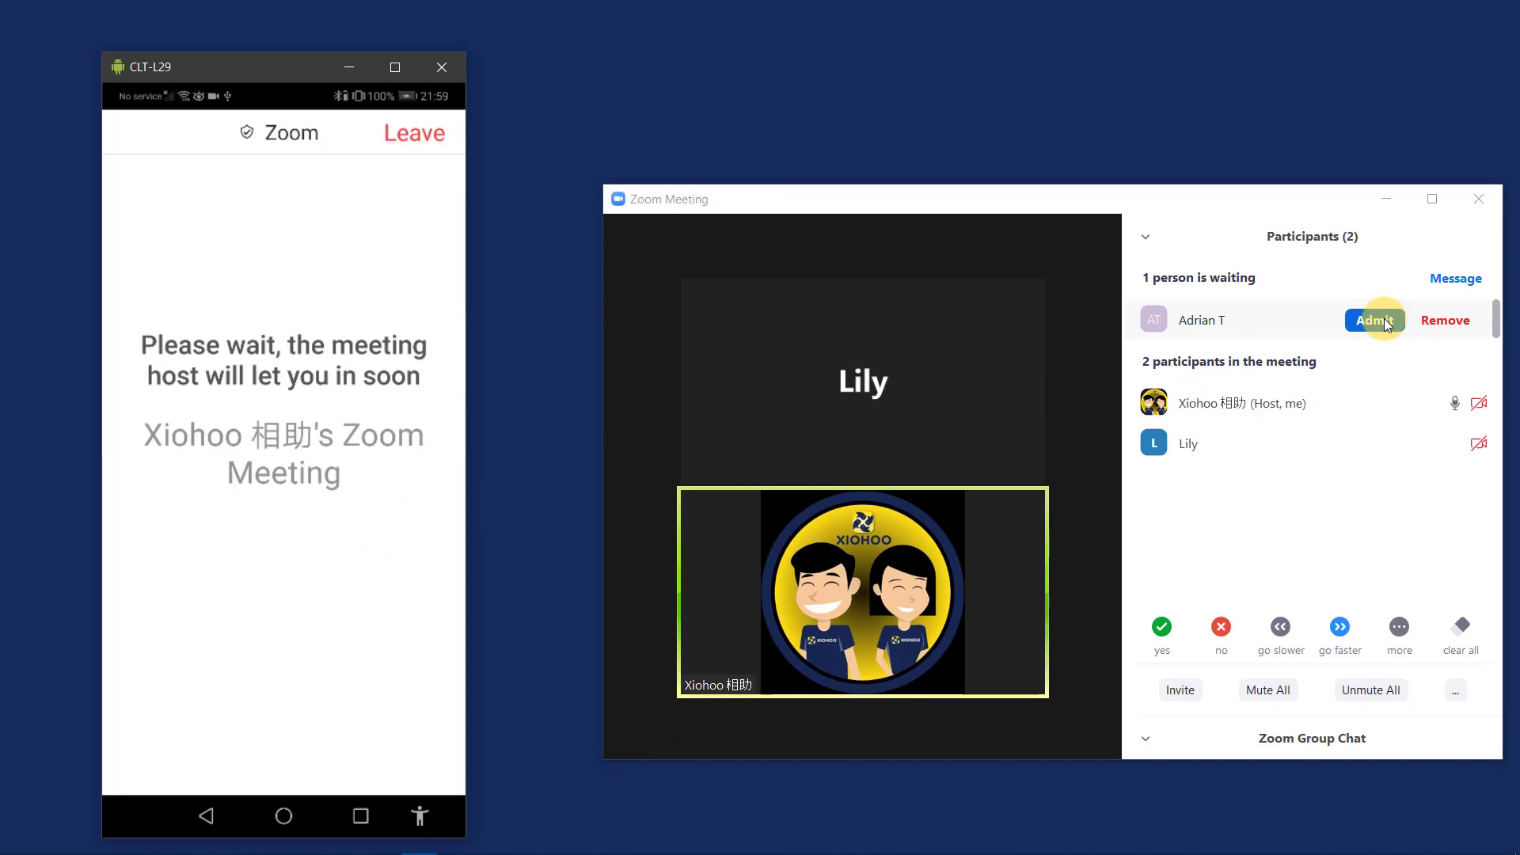
{"action": "left_click", "coordinate": [1383, 320]}
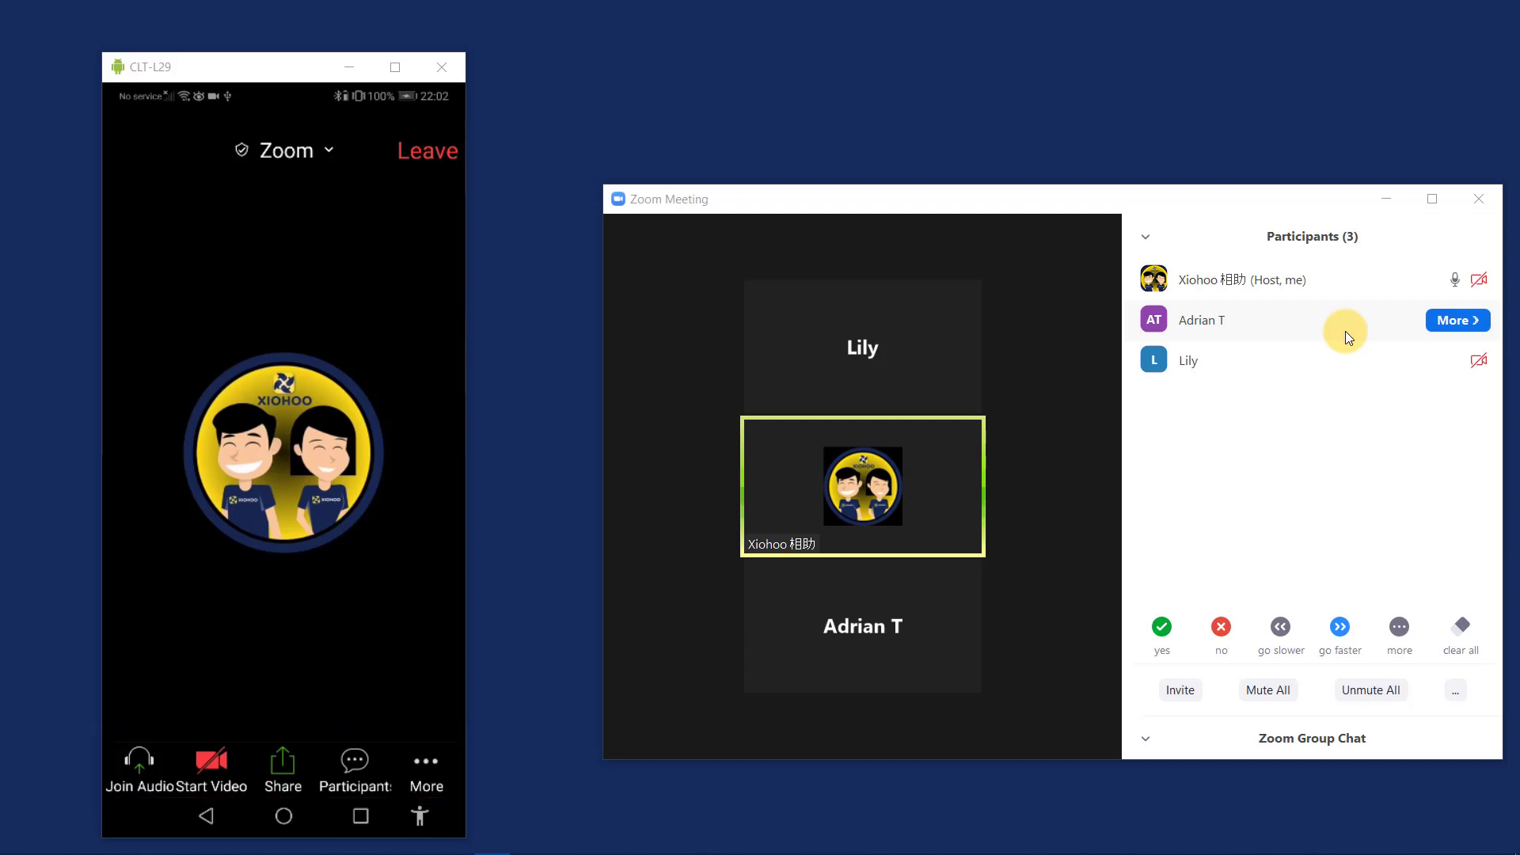
Step: Look through the phone's meeting views: Safe Driving Mode, active speaker view and gallery view, returning to the active speaker
{"action": "left_click", "coordinate": [297, 416]}
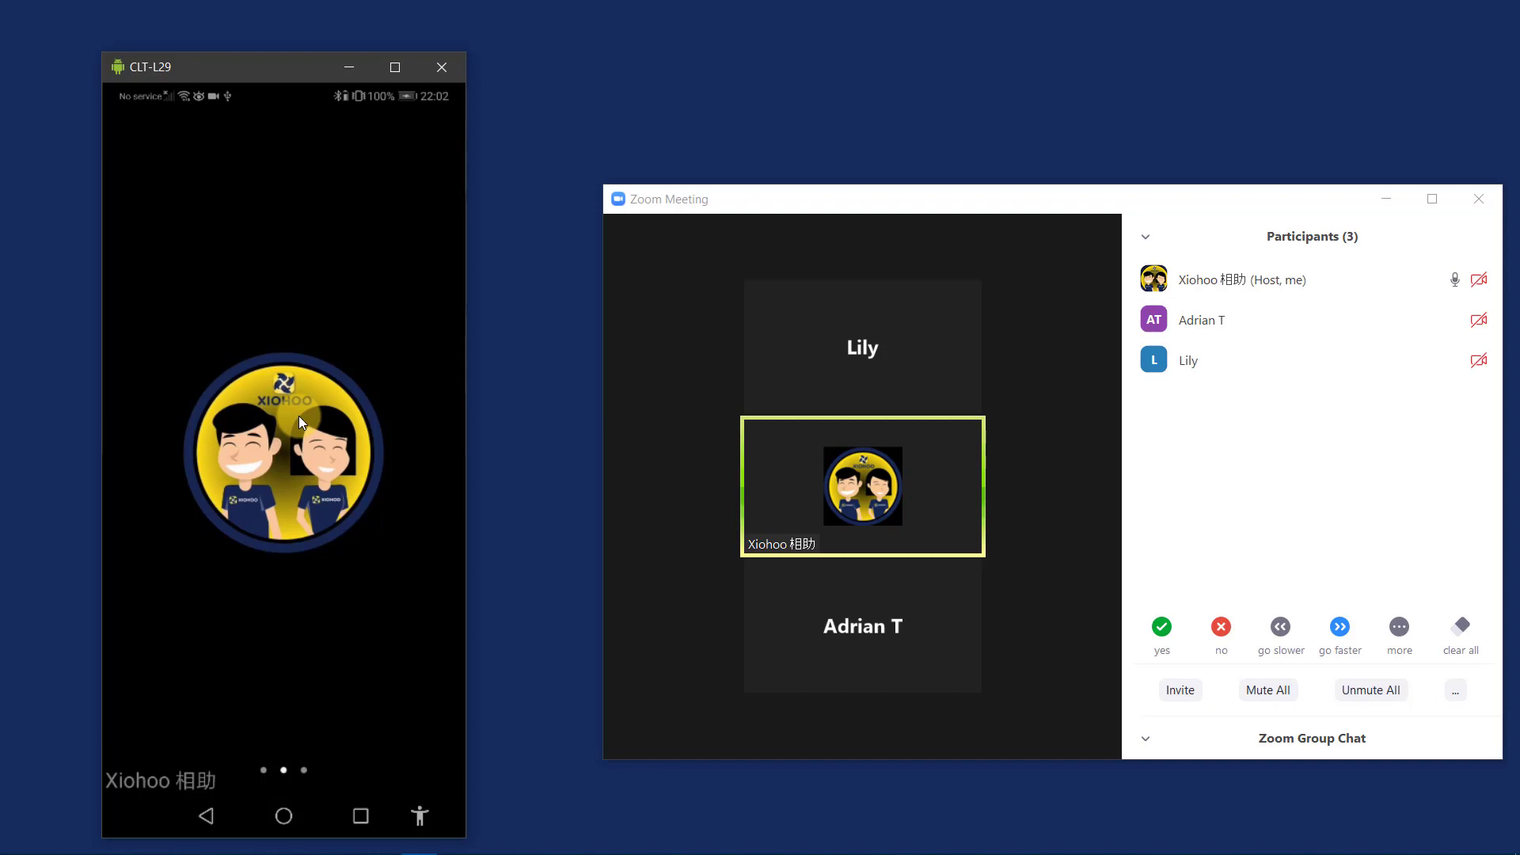
{"action": "left_click", "coordinate": [299, 422]}
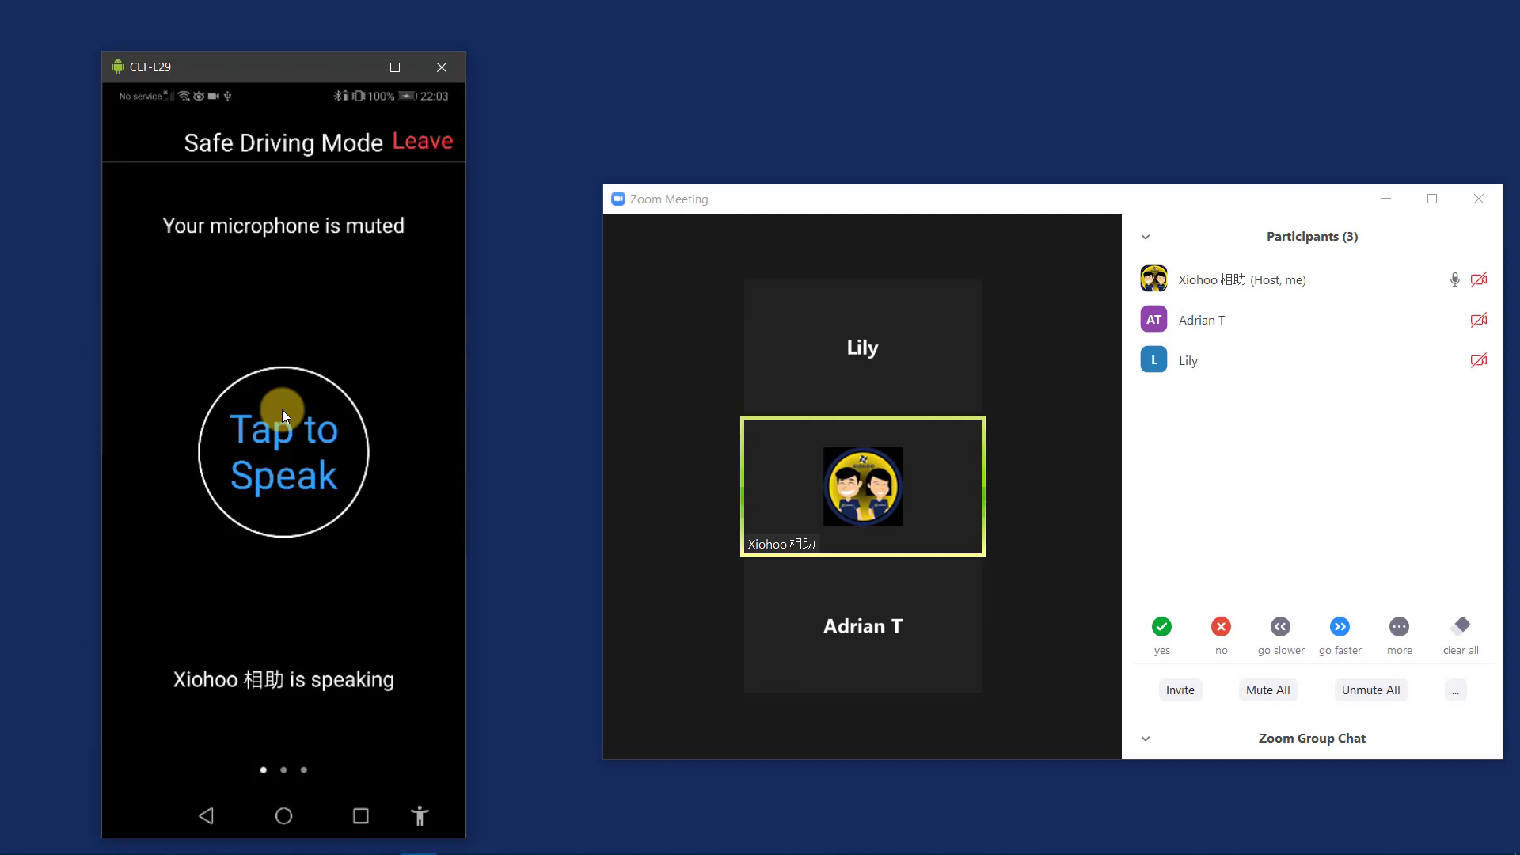
{"action": "left_click_drag", "start_coordinate": [365, 396], "coordinate": [102, 409]}
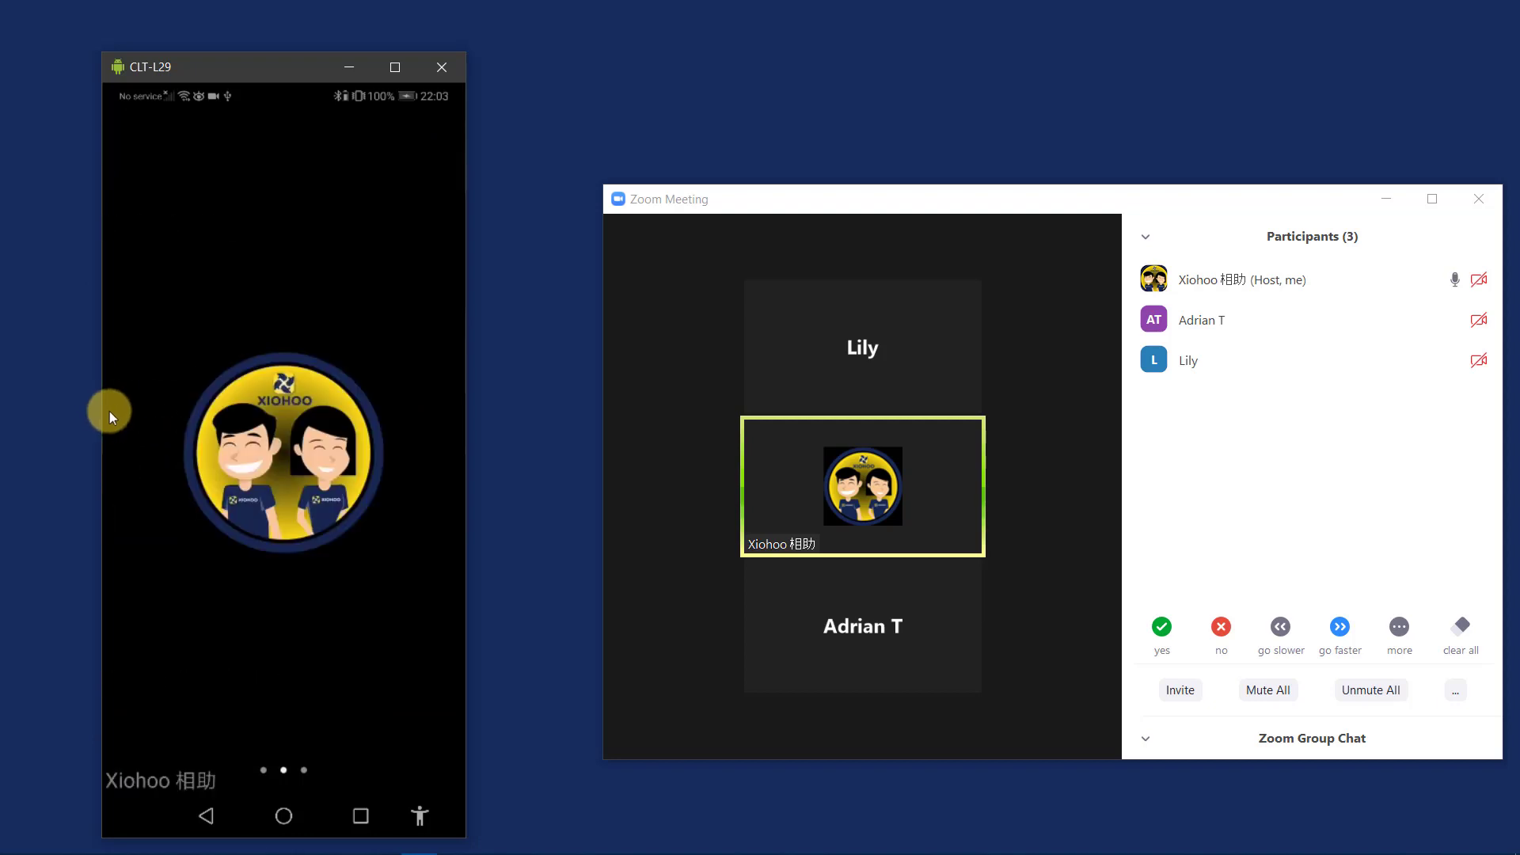
{"action": "left_click_drag", "start_coordinate": [388, 398], "coordinate": [18, 435]}
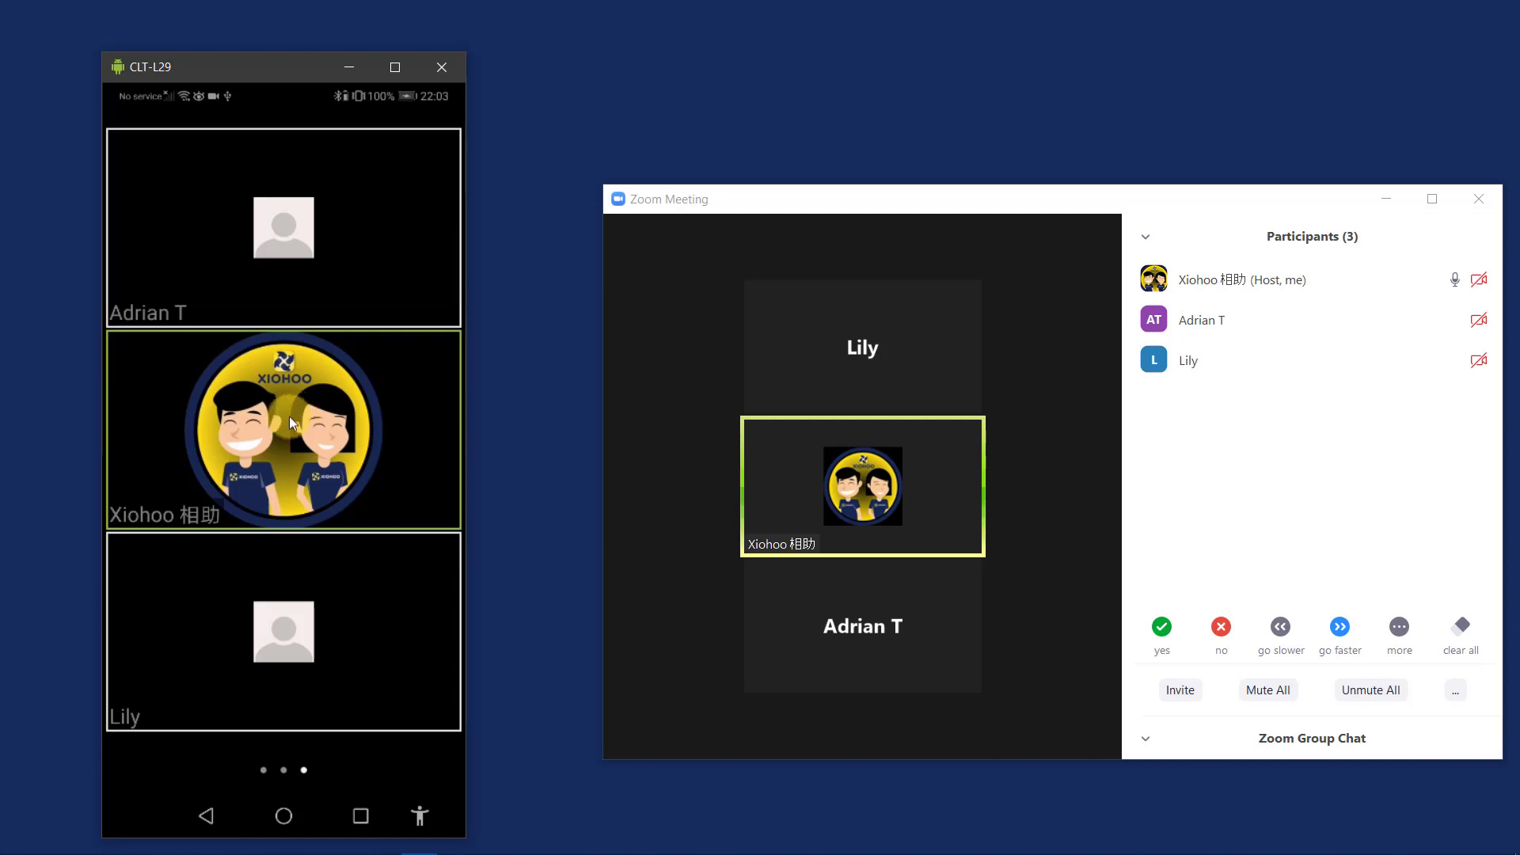
{"action": "left_click_drag", "start_coordinate": [144, 444], "coordinate": [483, 439]}
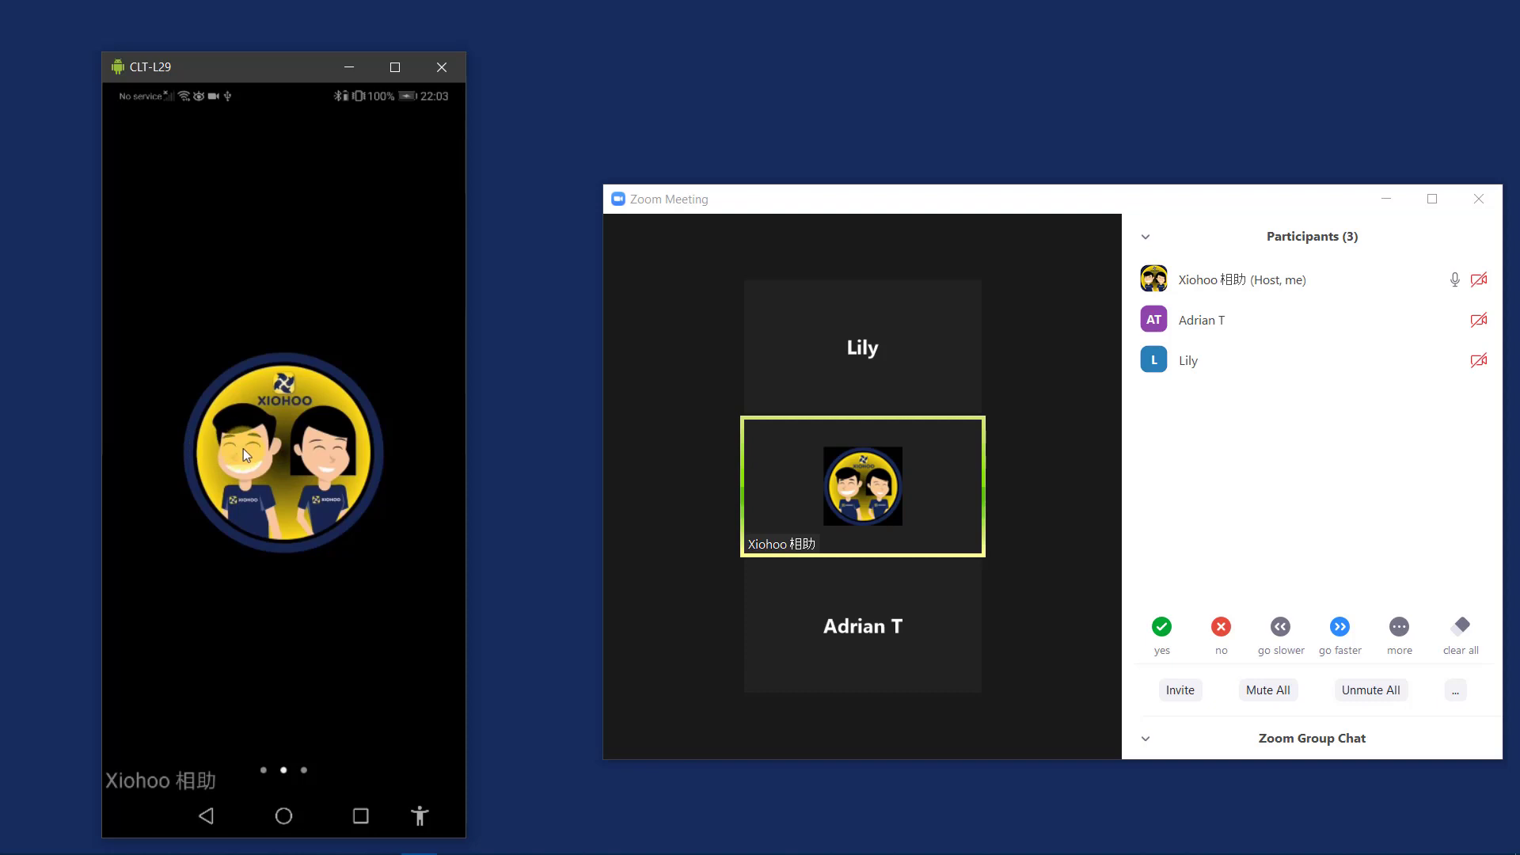
Step: Join the meeting audio on the phone via device audio and allow Zoom to record audio
{"action": "left_click", "coordinate": [272, 399]}
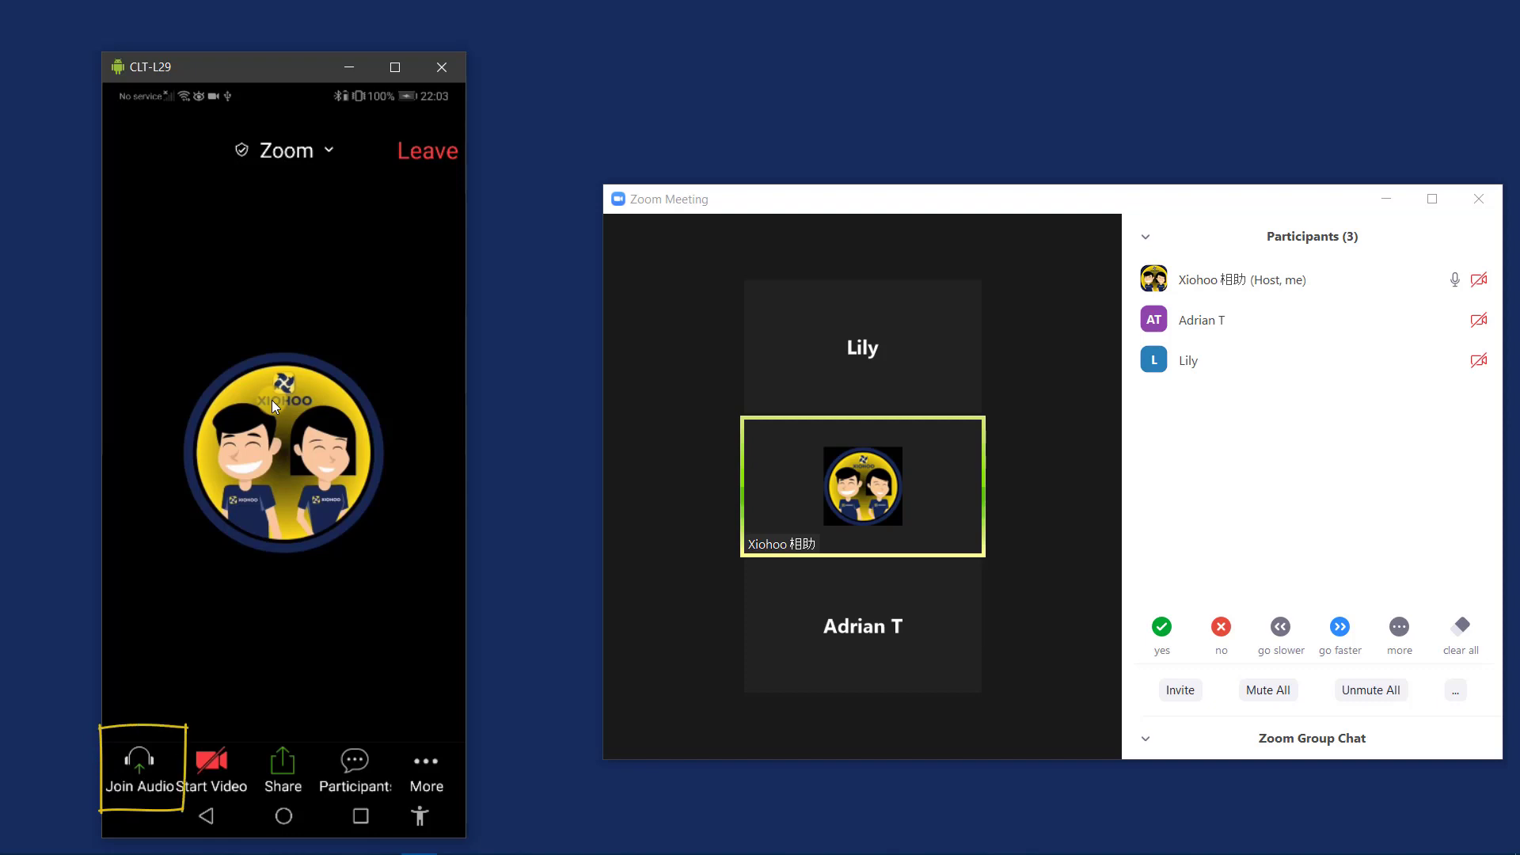
{"action": "left_click", "coordinate": [149, 751]}
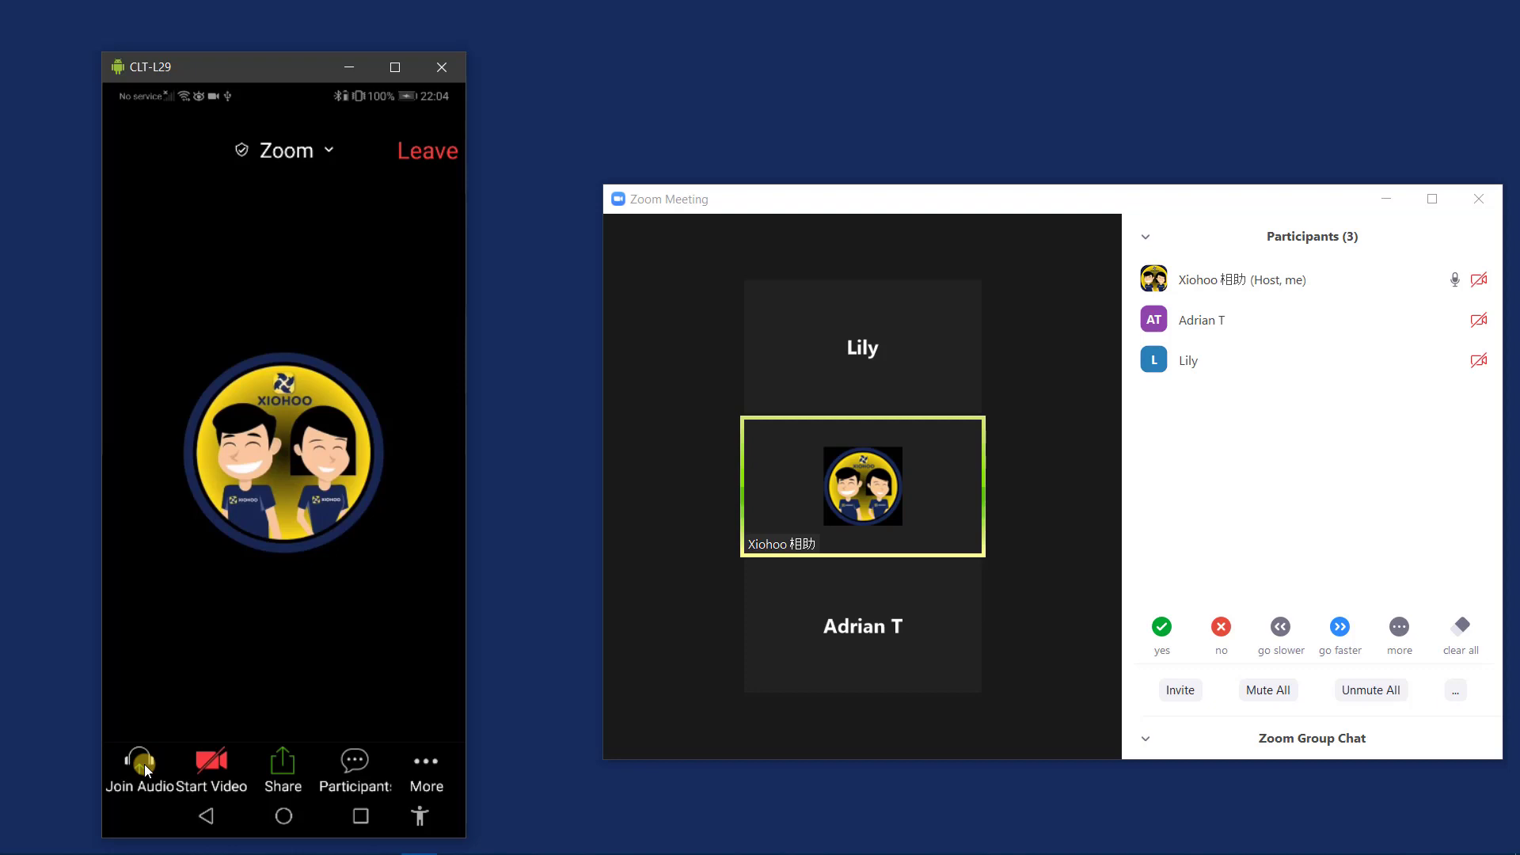
{"action": "left_click", "coordinate": [143, 768]}
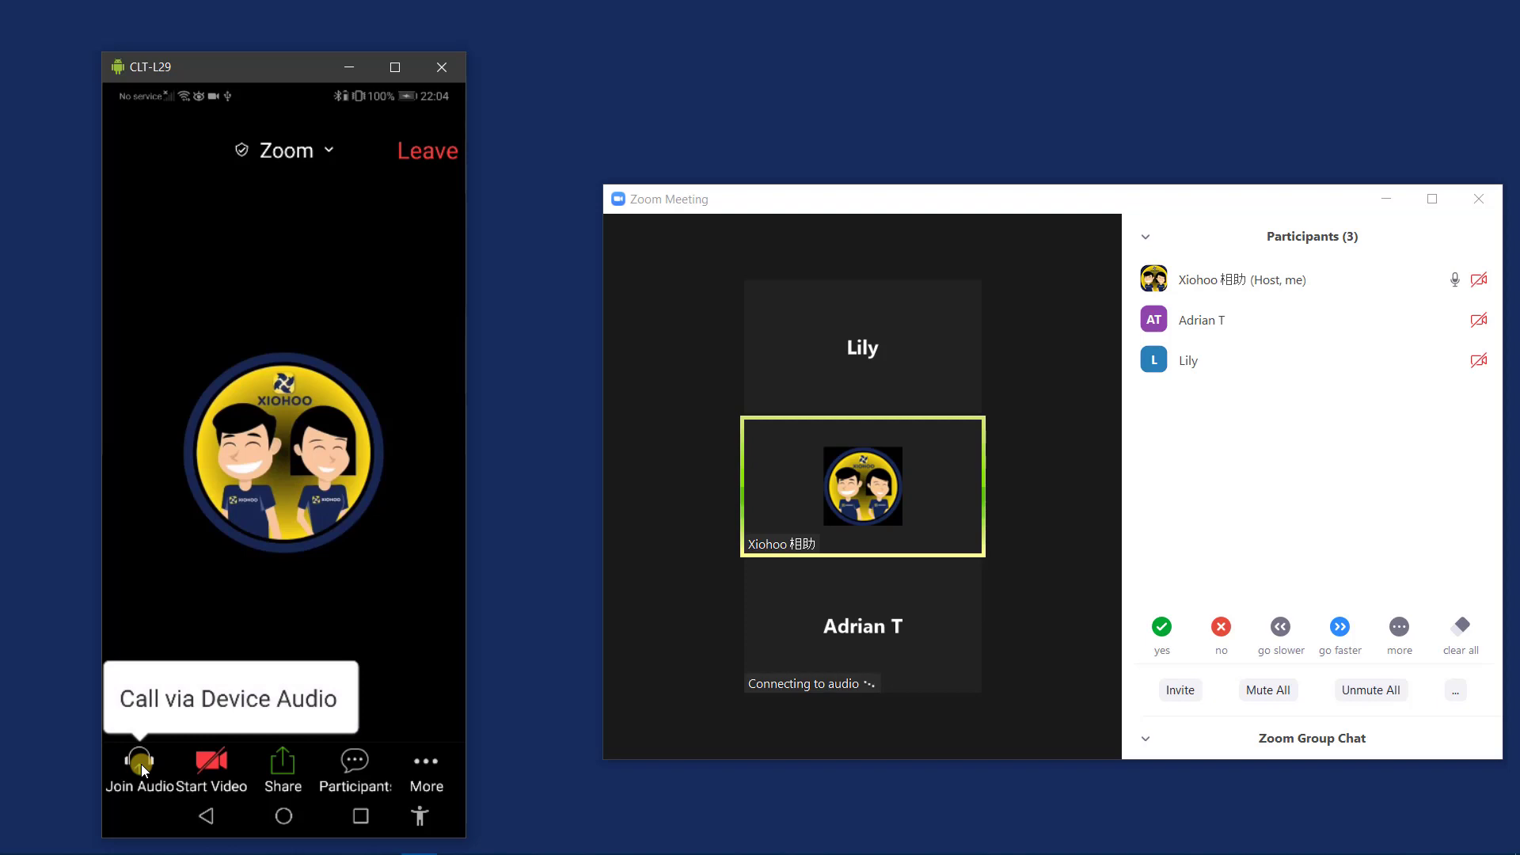
{"action": "left_click", "coordinate": [172, 695]}
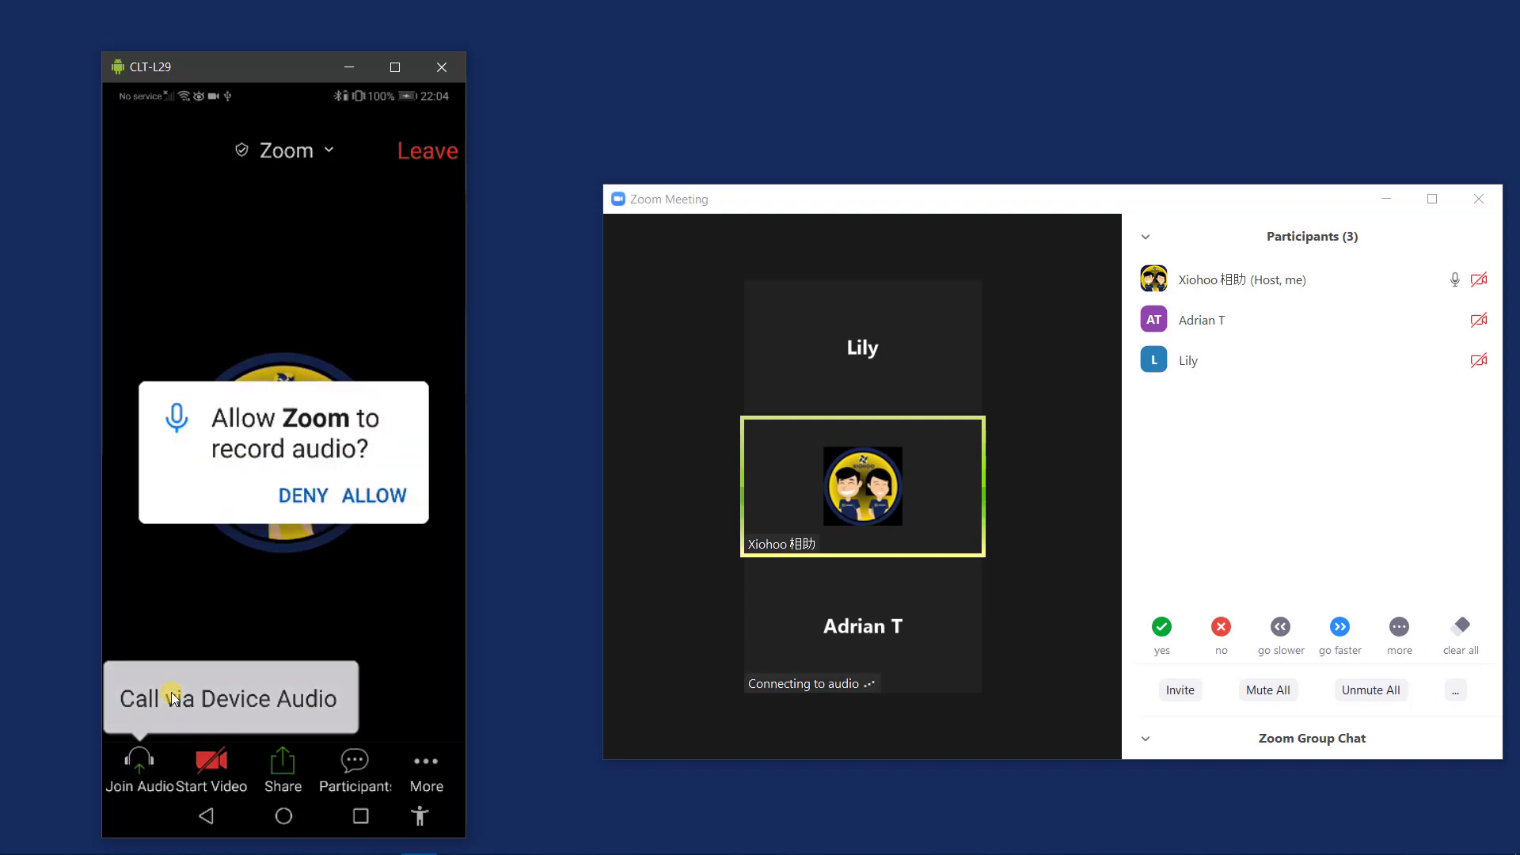
{"action": "left_click", "coordinate": [384, 495]}
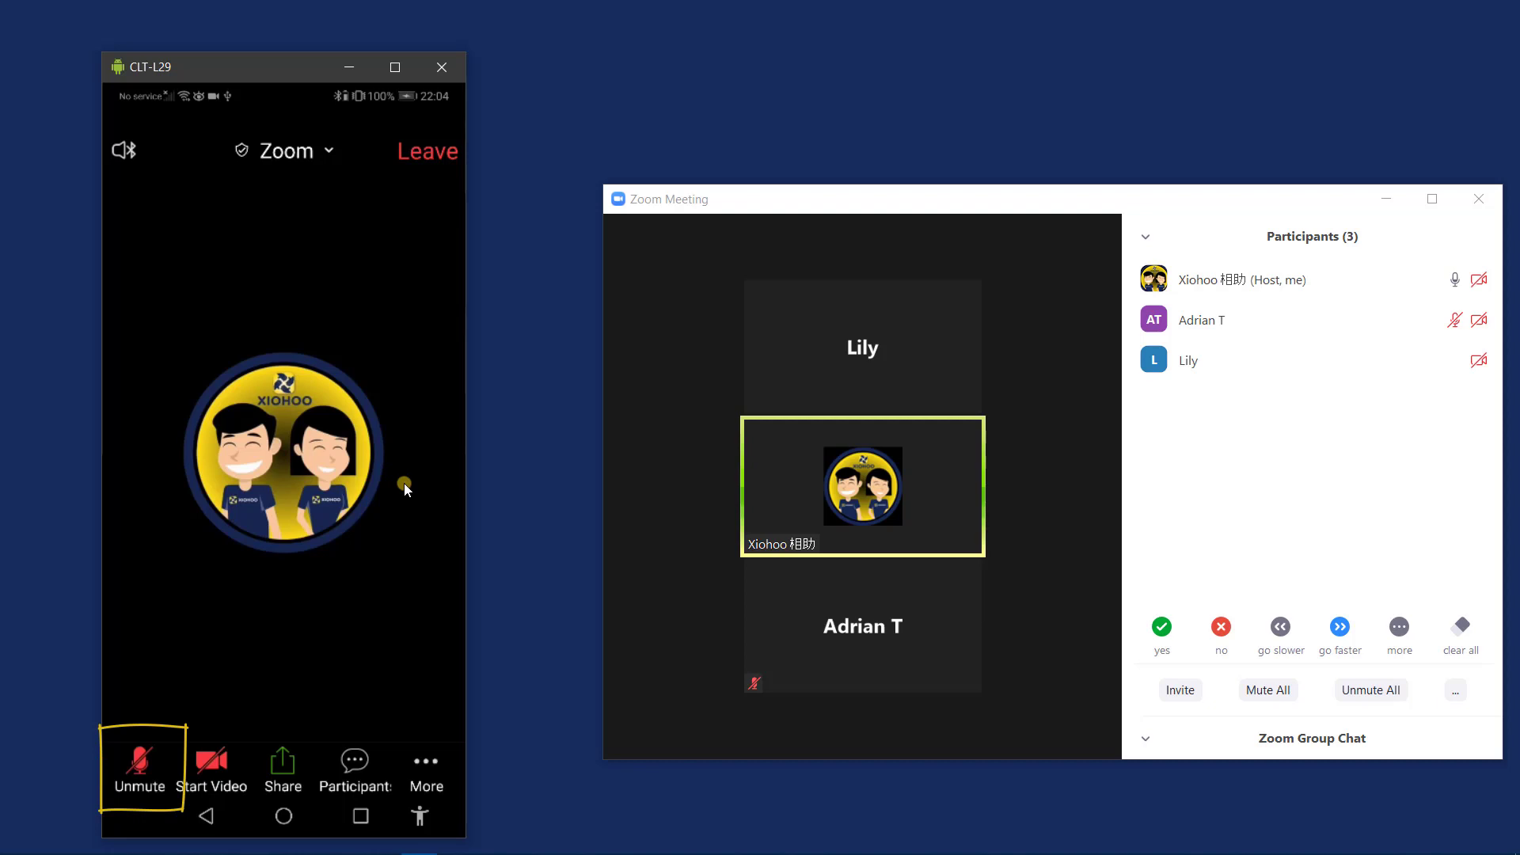
Step: Unmute the phone participant's microphone and mute it again
{"action": "left_click", "coordinate": [142, 764]}
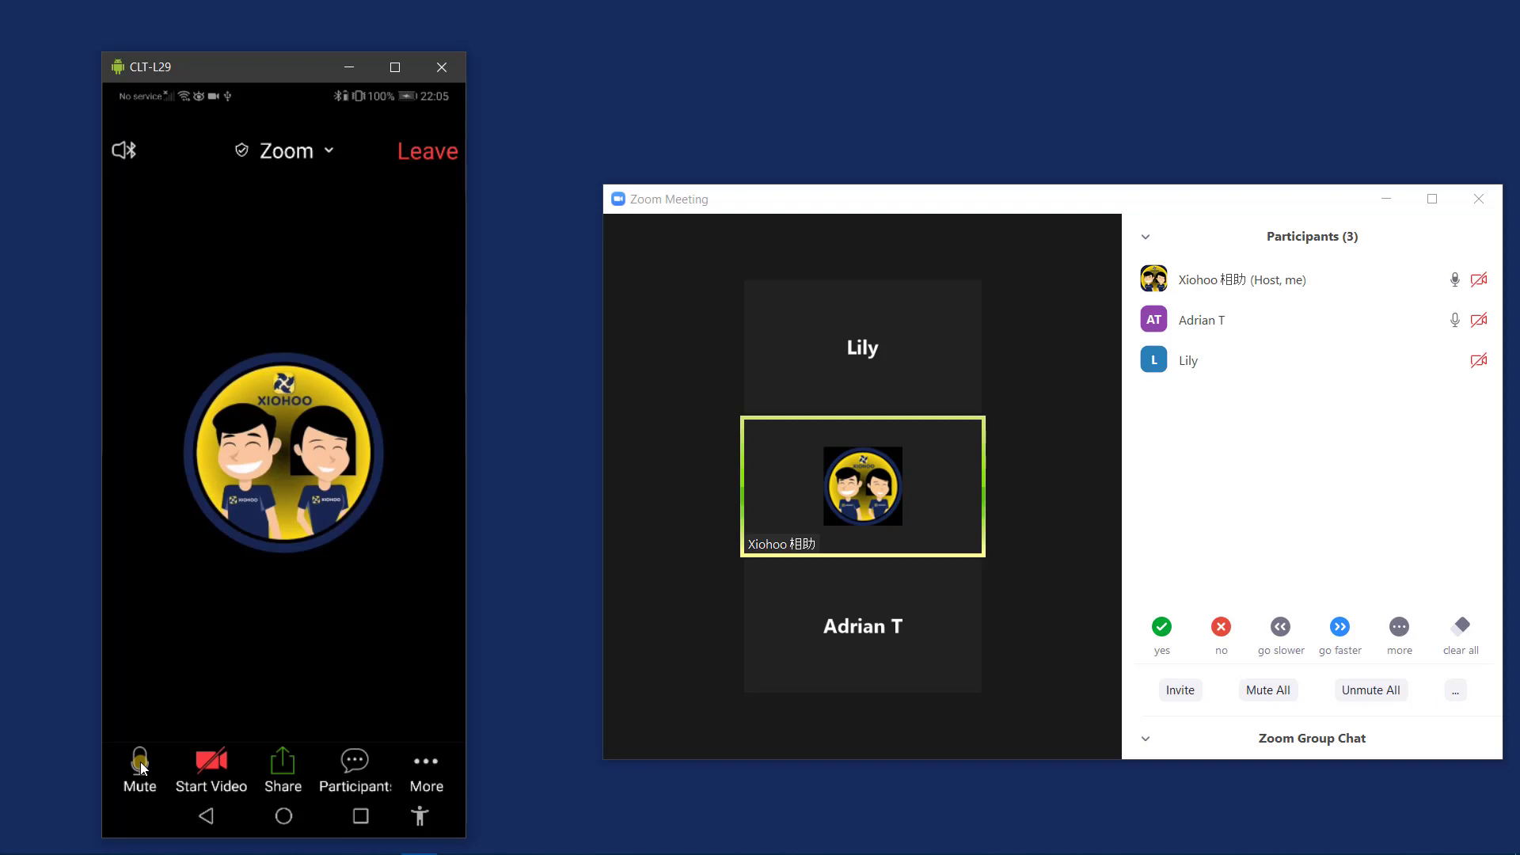
{"action": "left_click", "coordinate": [141, 761]}
{"action": "left_click", "coordinate": [148, 772]}
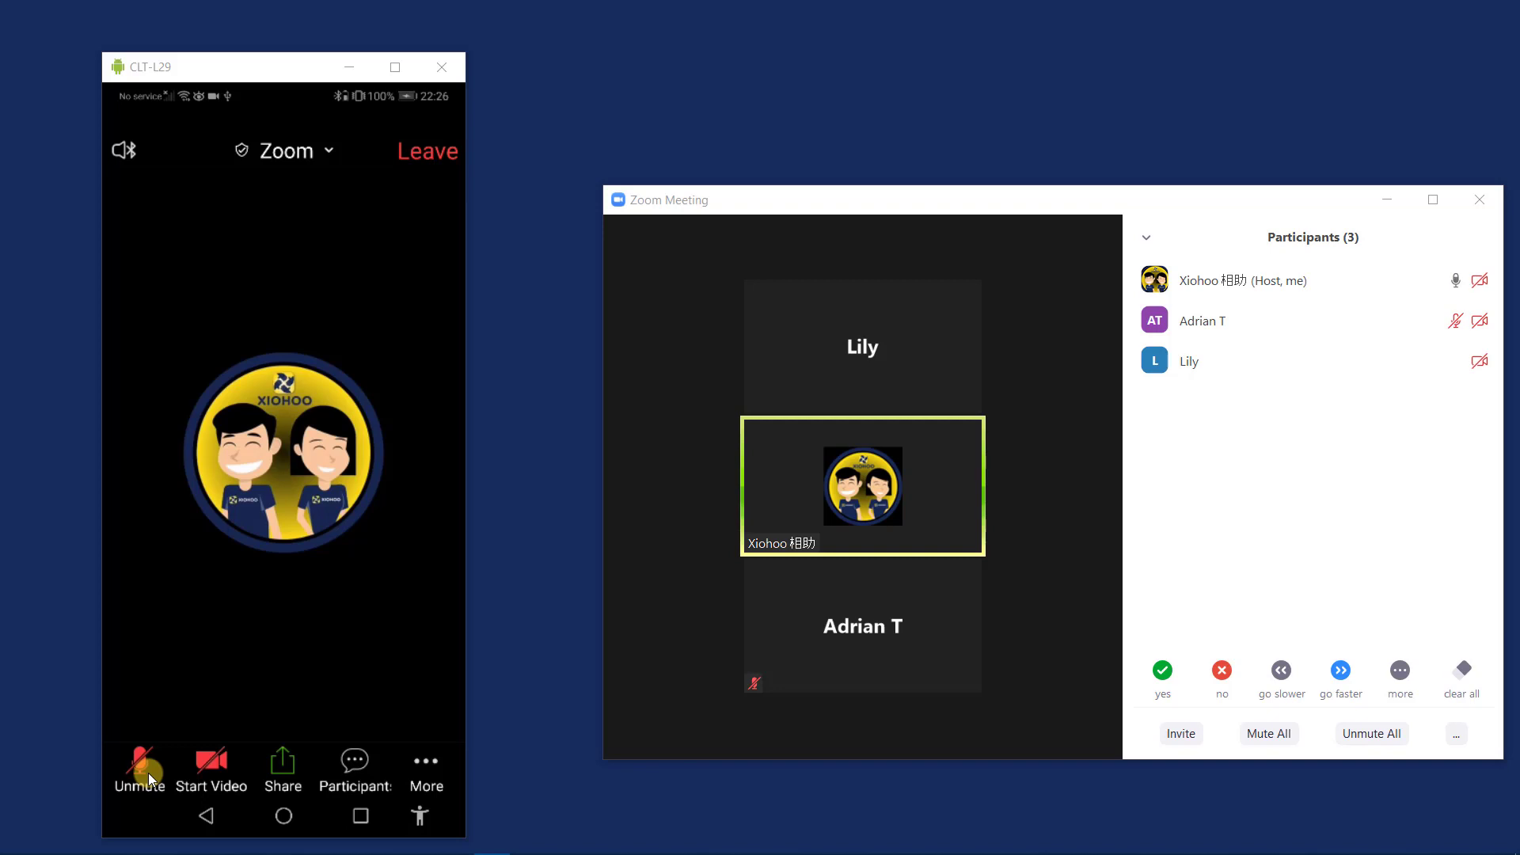
Step: Start the phone's video, allow Zoom to take photos and record video, and enlarge the participant's own picture
{"action": "left_click", "coordinate": [209, 760]}
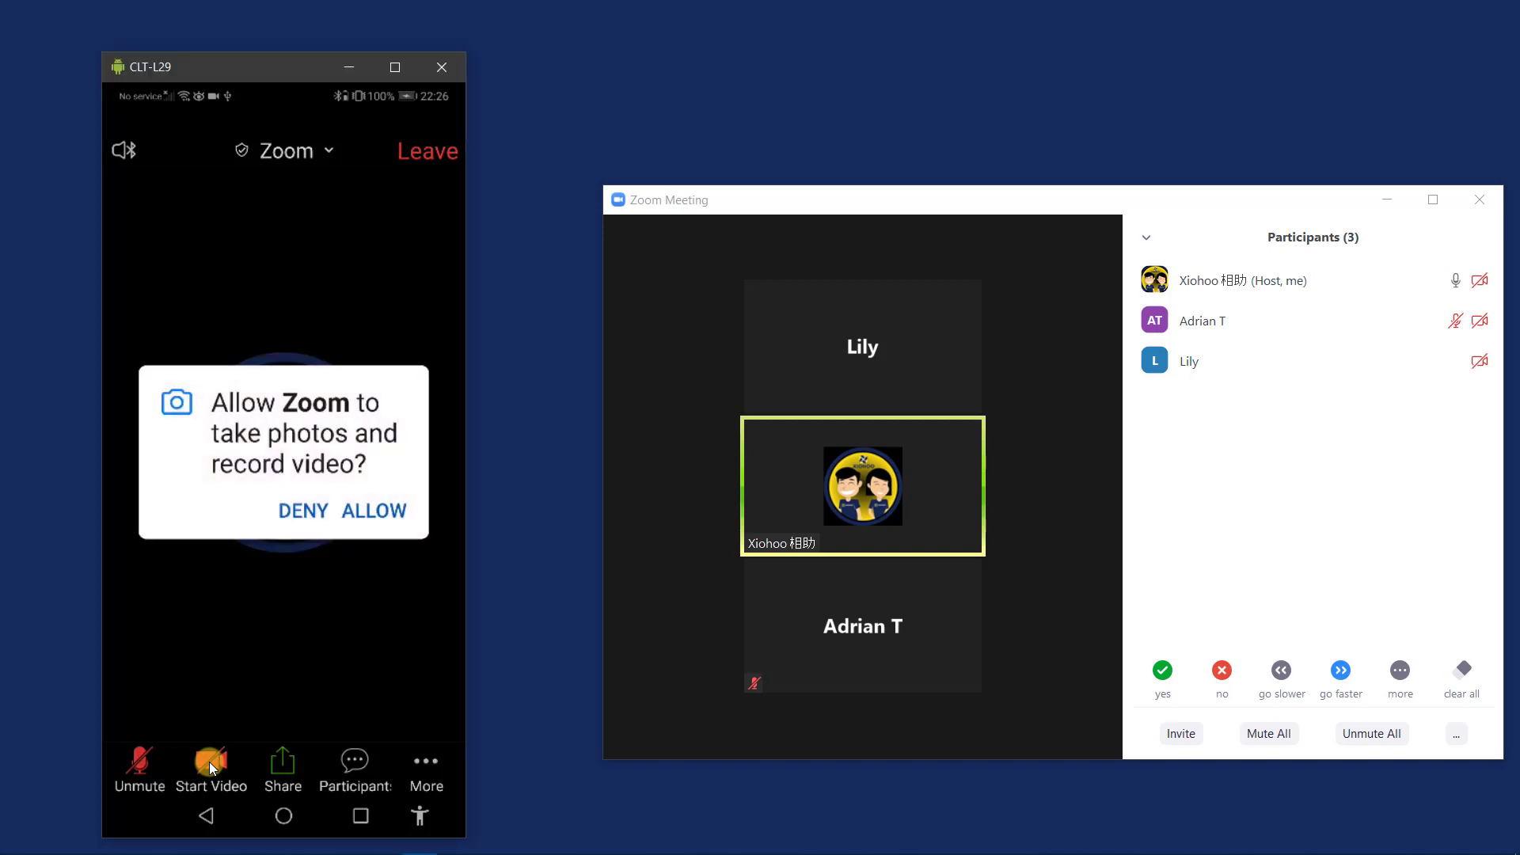
{"action": "left_click", "coordinate": [367, 512]}
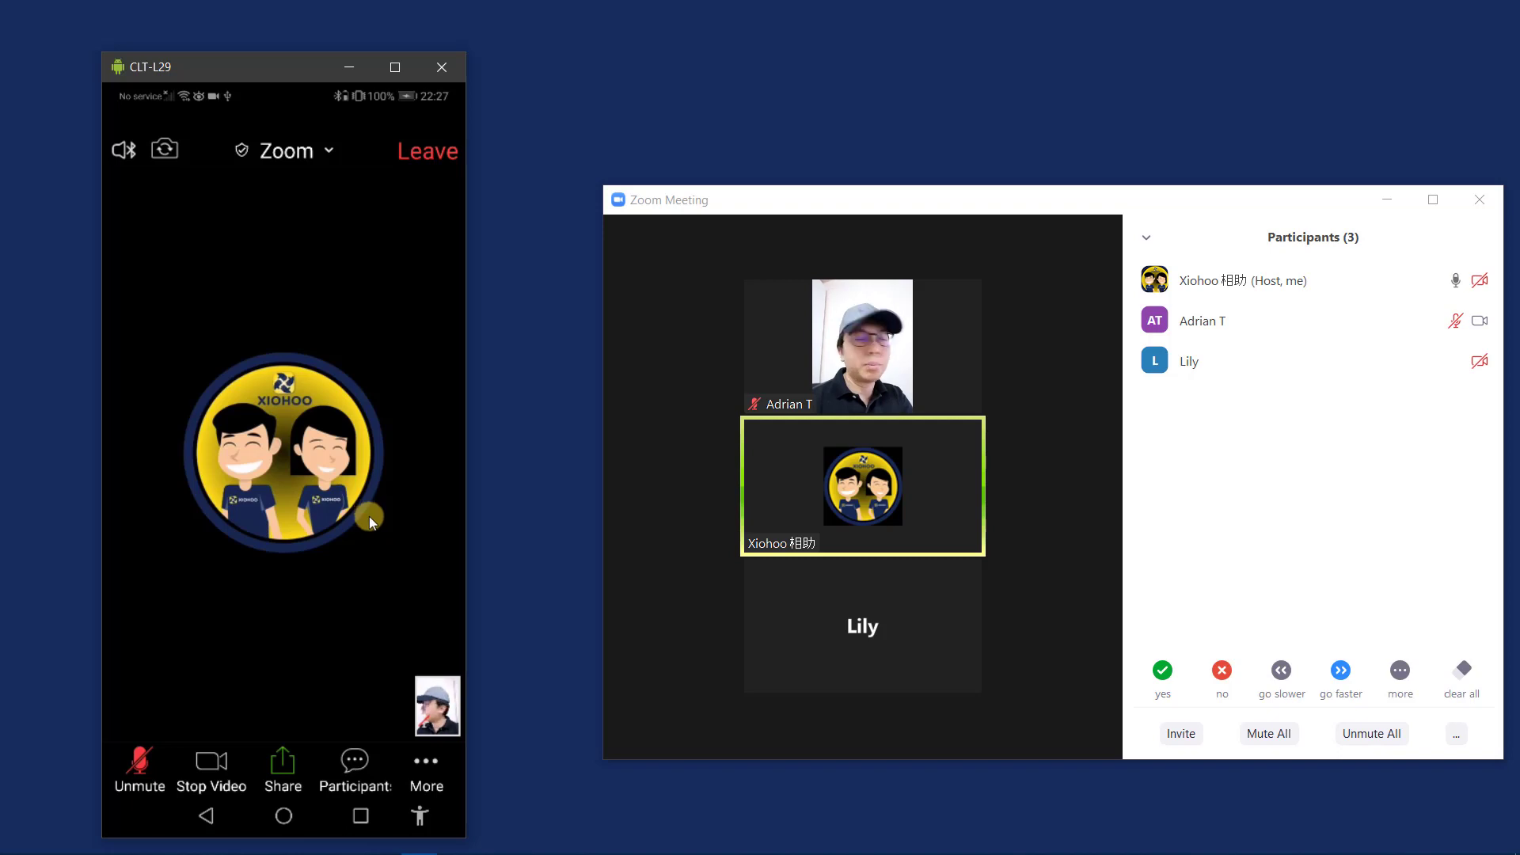
{"action": "left_click", "coordinate": [440, 703]}
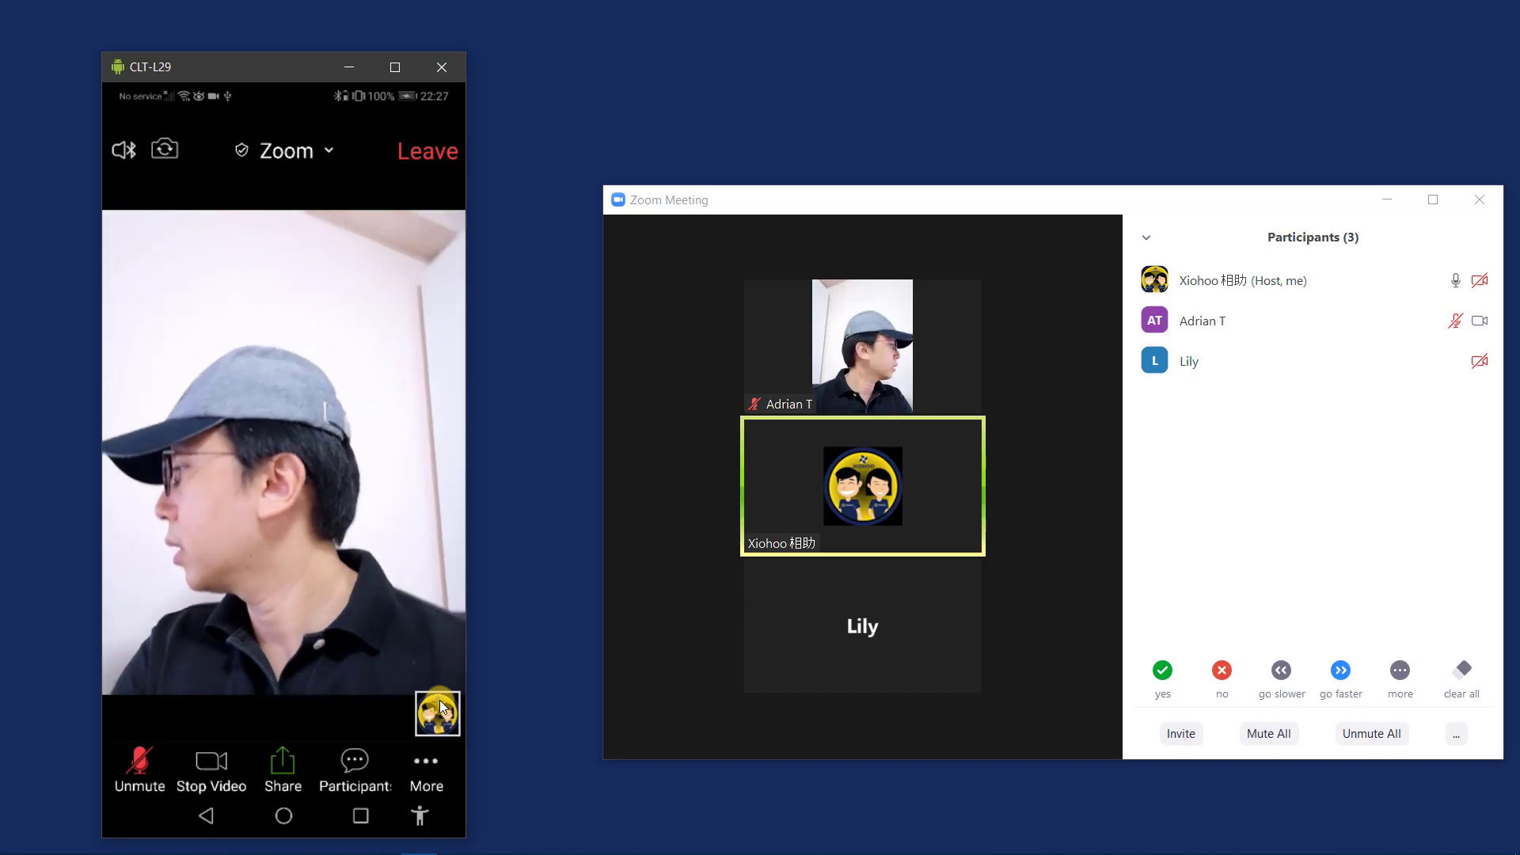
Step: Switch the phone's video to the rear camera and back to the front one, and stop the video
{"action": "left_click", "coordinate": [167, 147]}
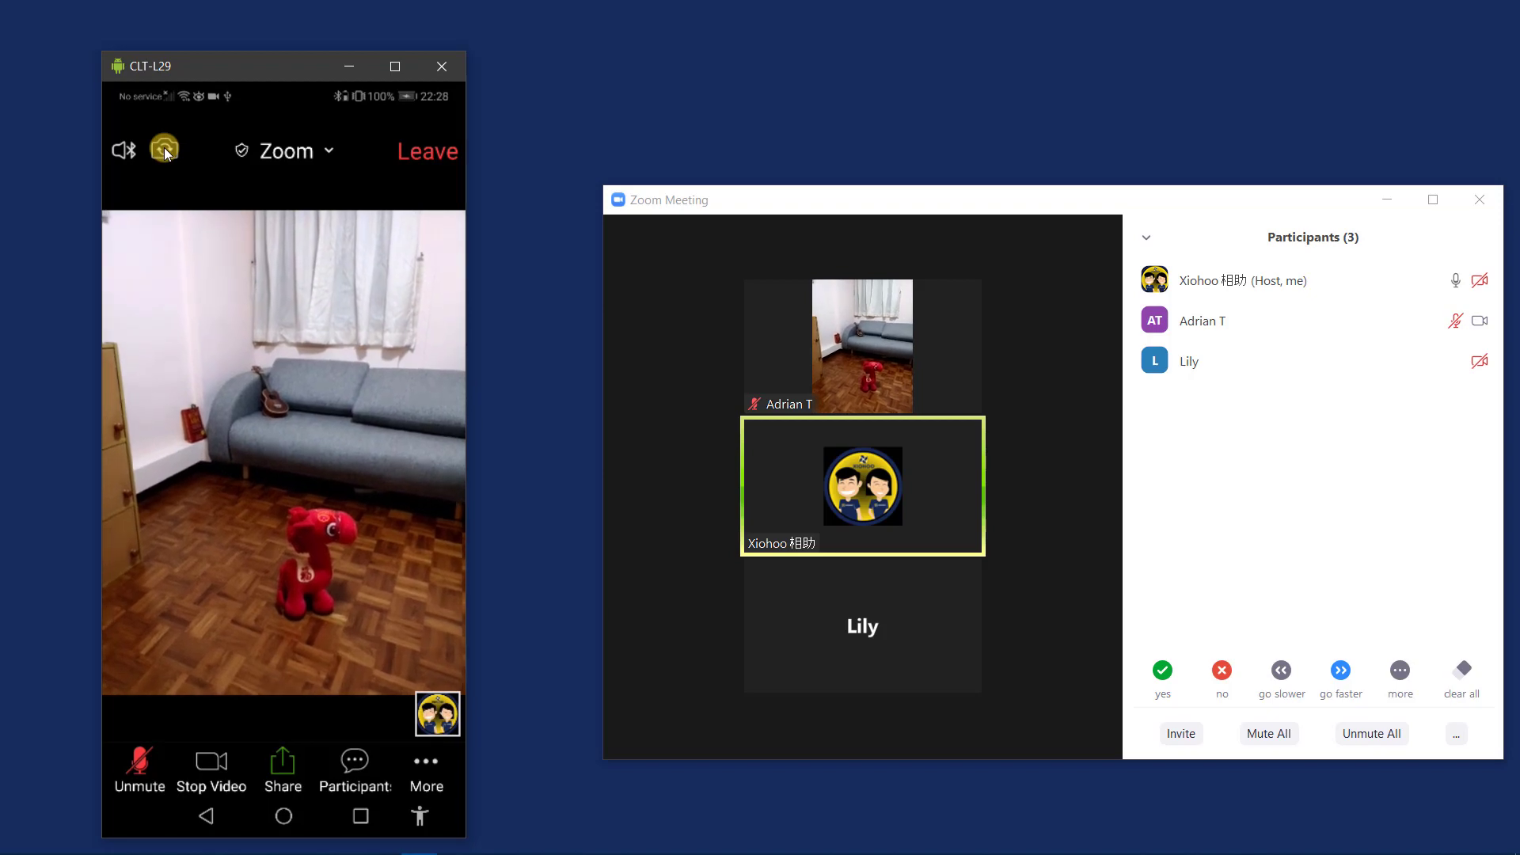
{"action": "left_click", "coordinate": [164, 148]}
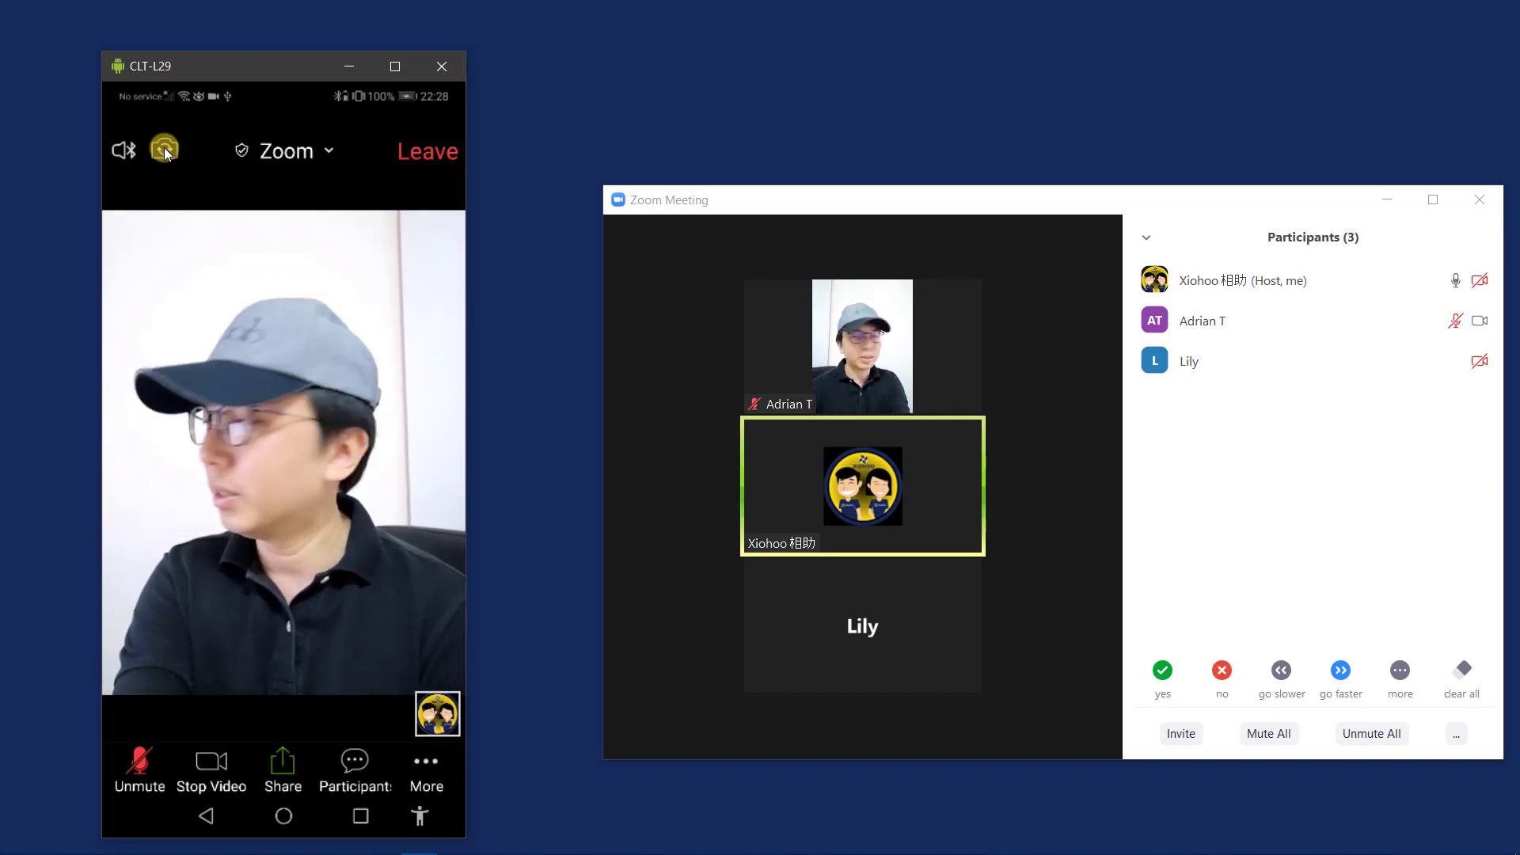
{"action": "left_click", "coordinate": [212, 764]}
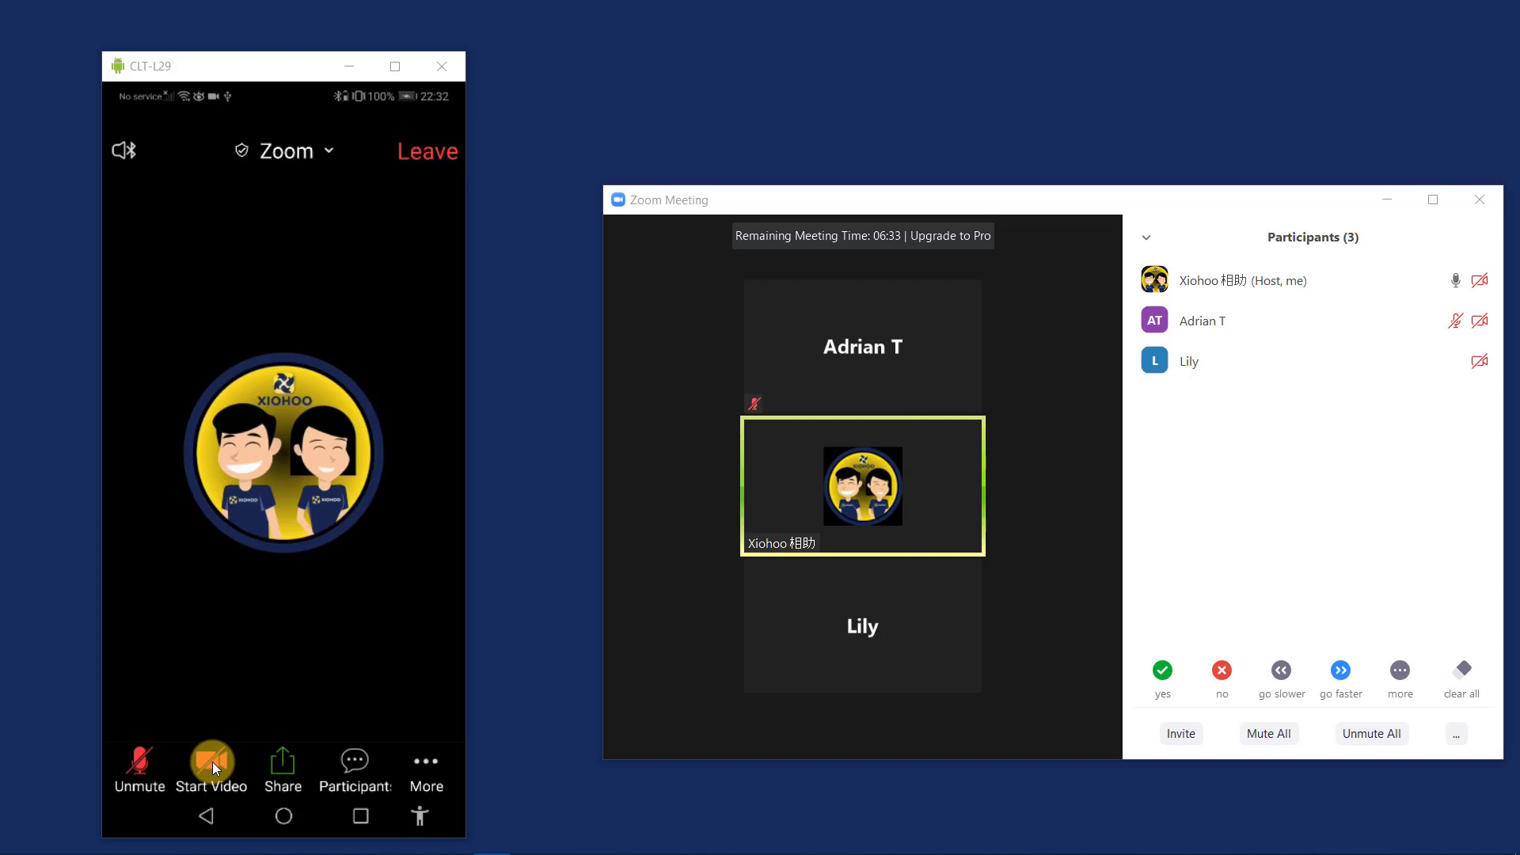
Step: Open the participants list on the phone, raise hand, and replace it with the thumbs-up reaction
{"action": "left_click", "coordinate": [357, 767]}
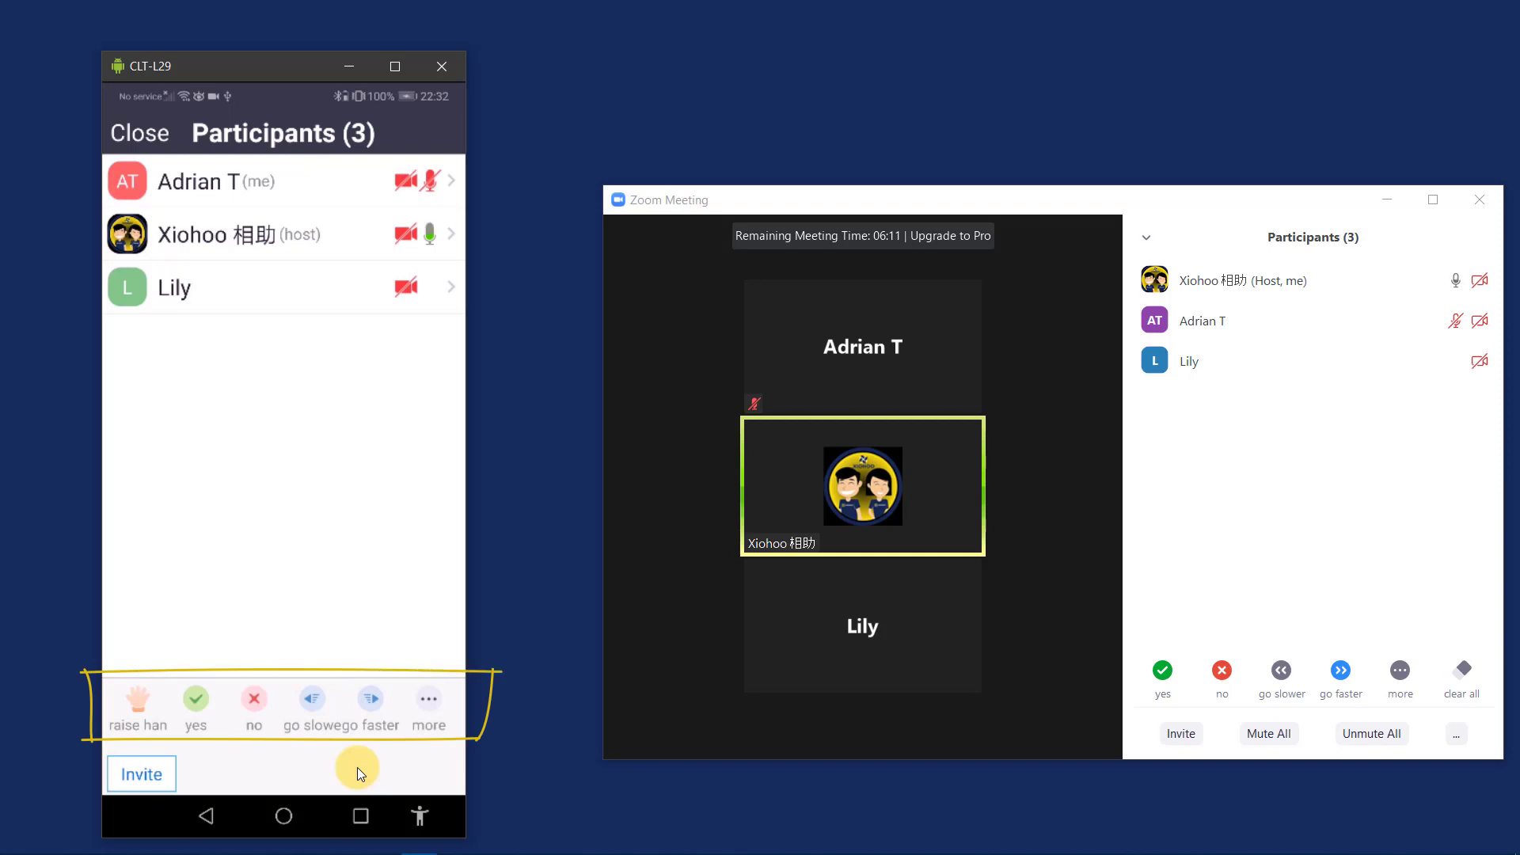
{"action": "left_click", "coordinate": [137, 705]}
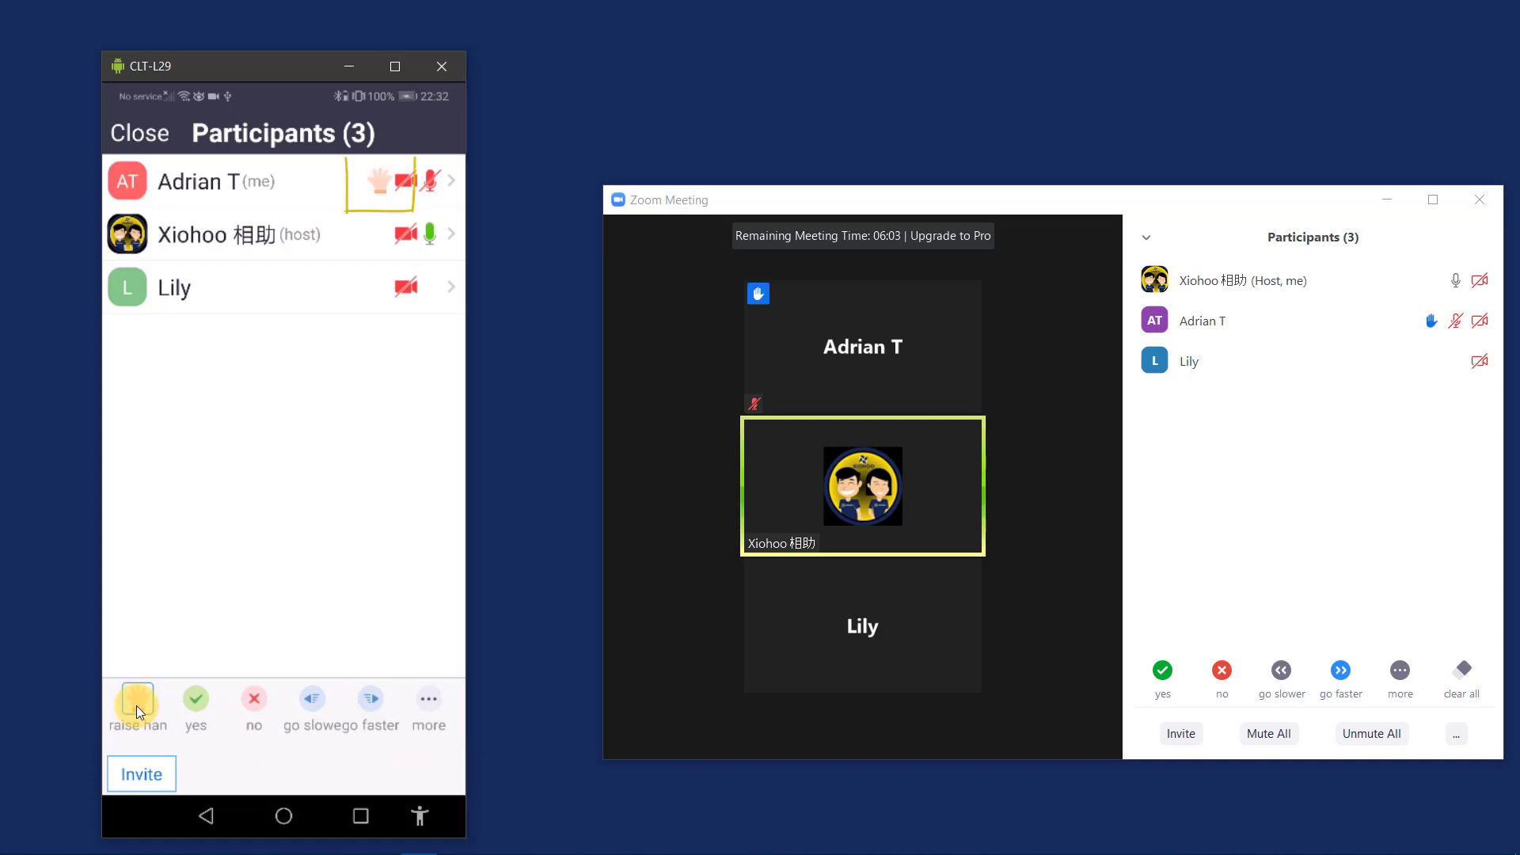
{"action": "left_click", "coordinate": [429, 700]}
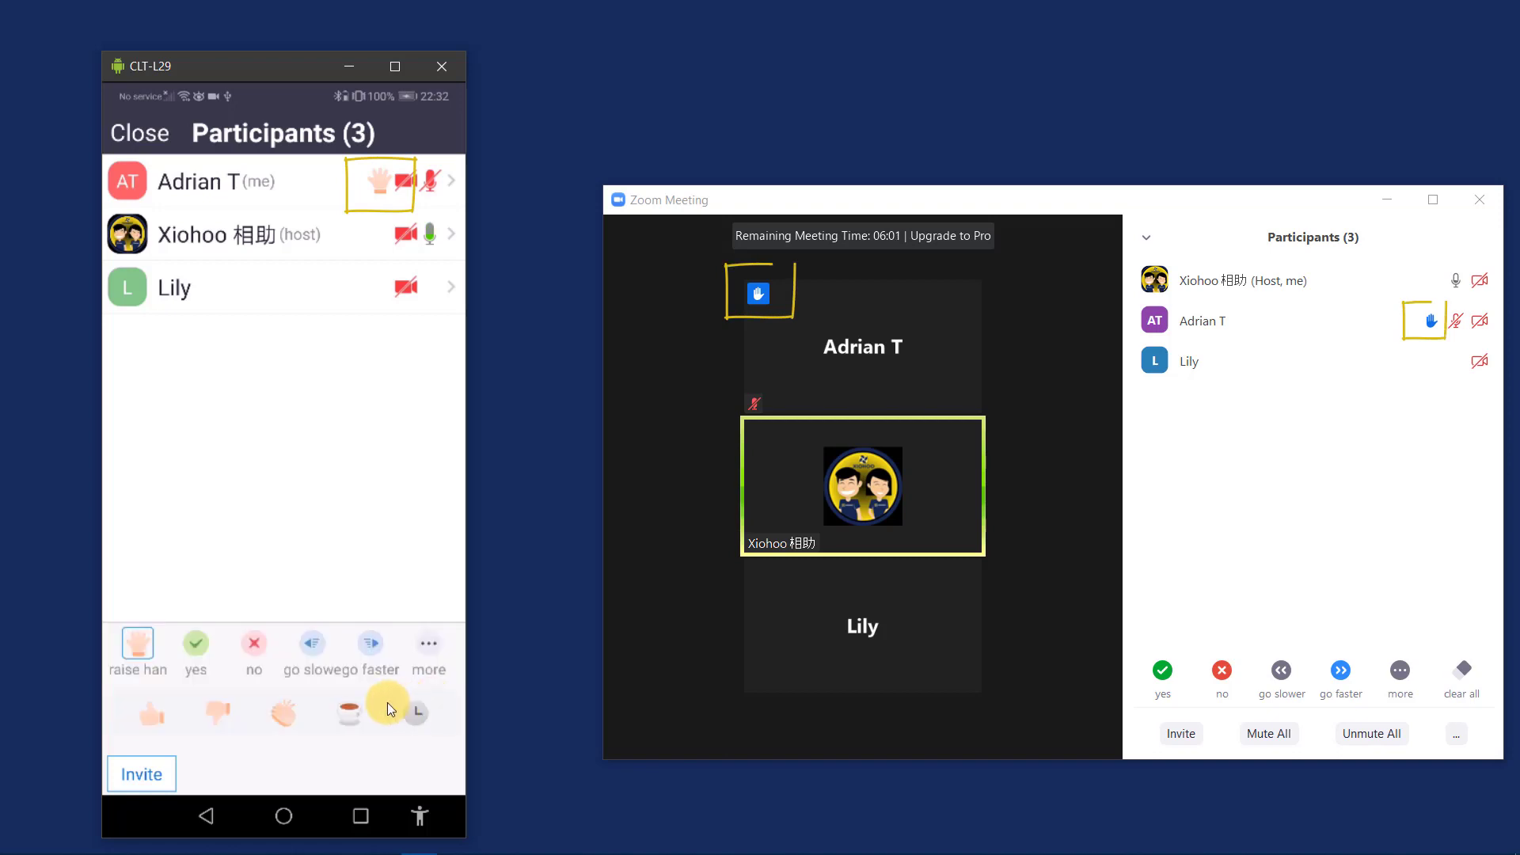
{"action": "left_click", "coordinate": [149, 717]}
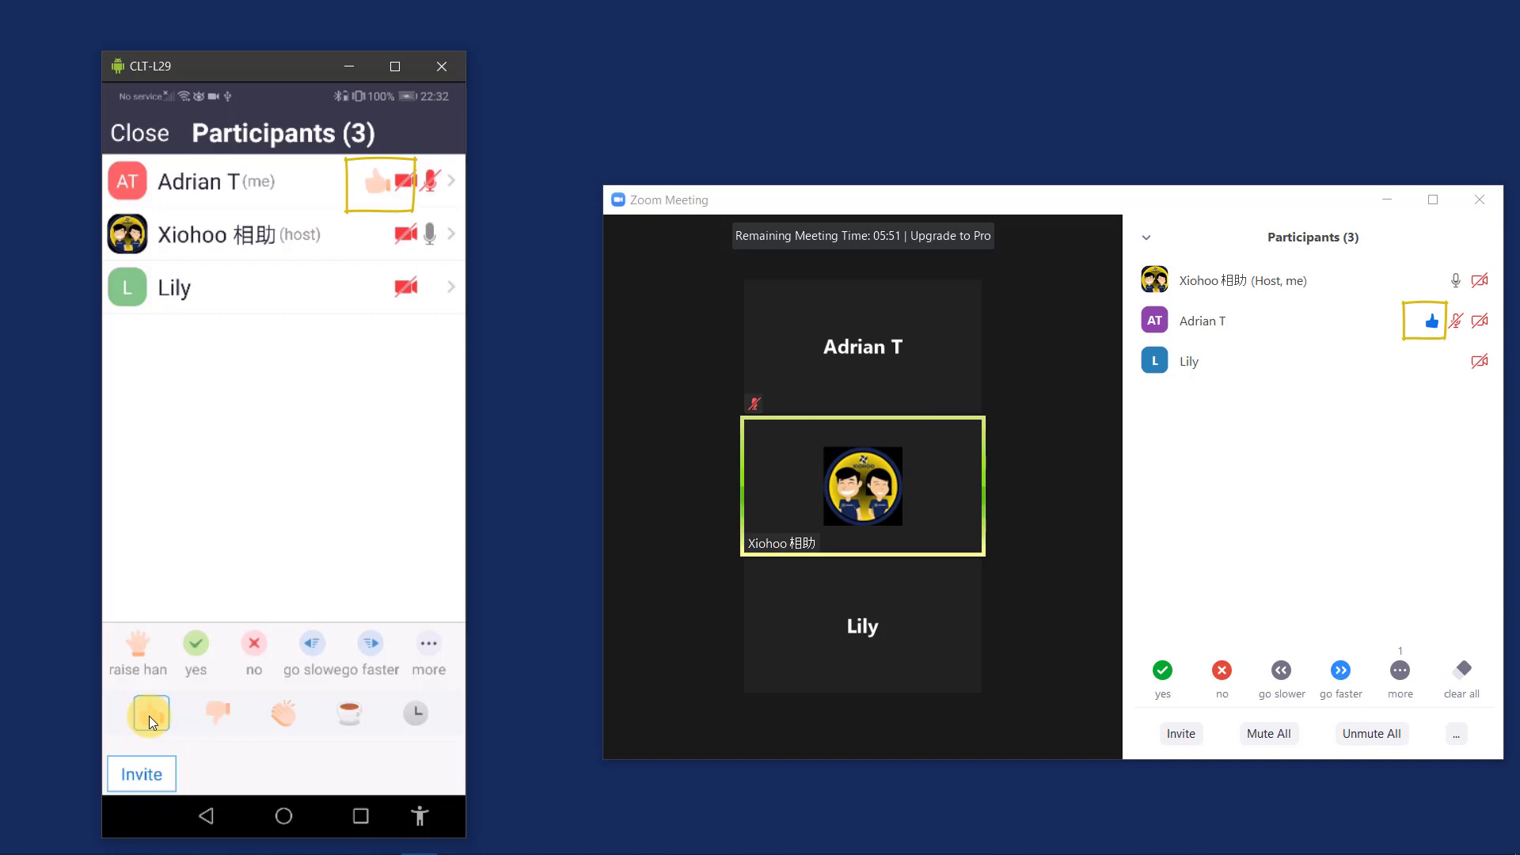
Step: Withdraw the thumbs-up reaction on the phone and close its participants list
{"action": "left_click", "coordinate": [148, 716]}
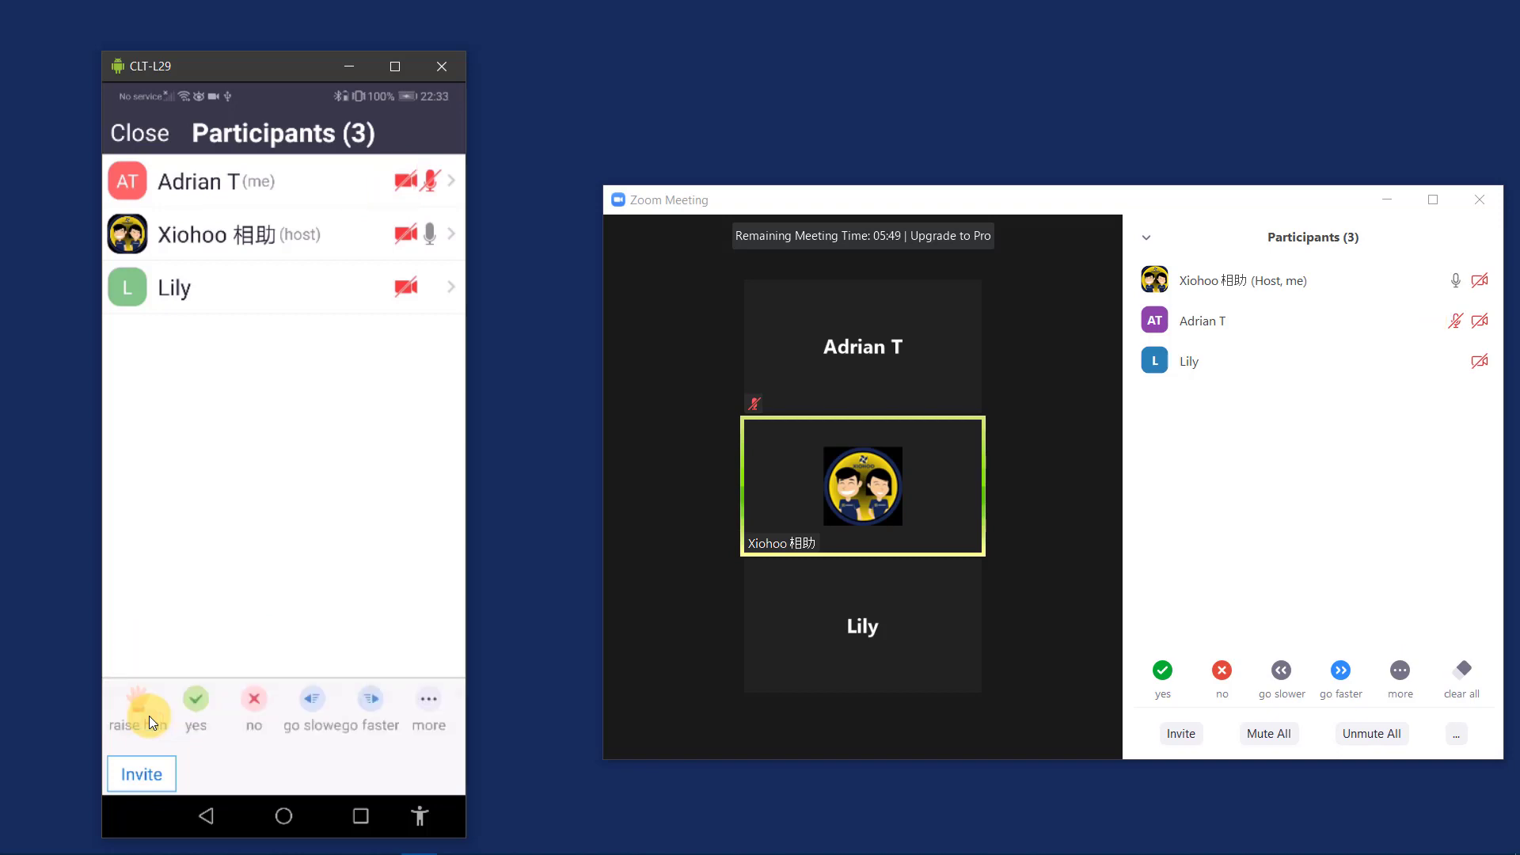
{"action": "left_click", "coordinate": [139, 134]}
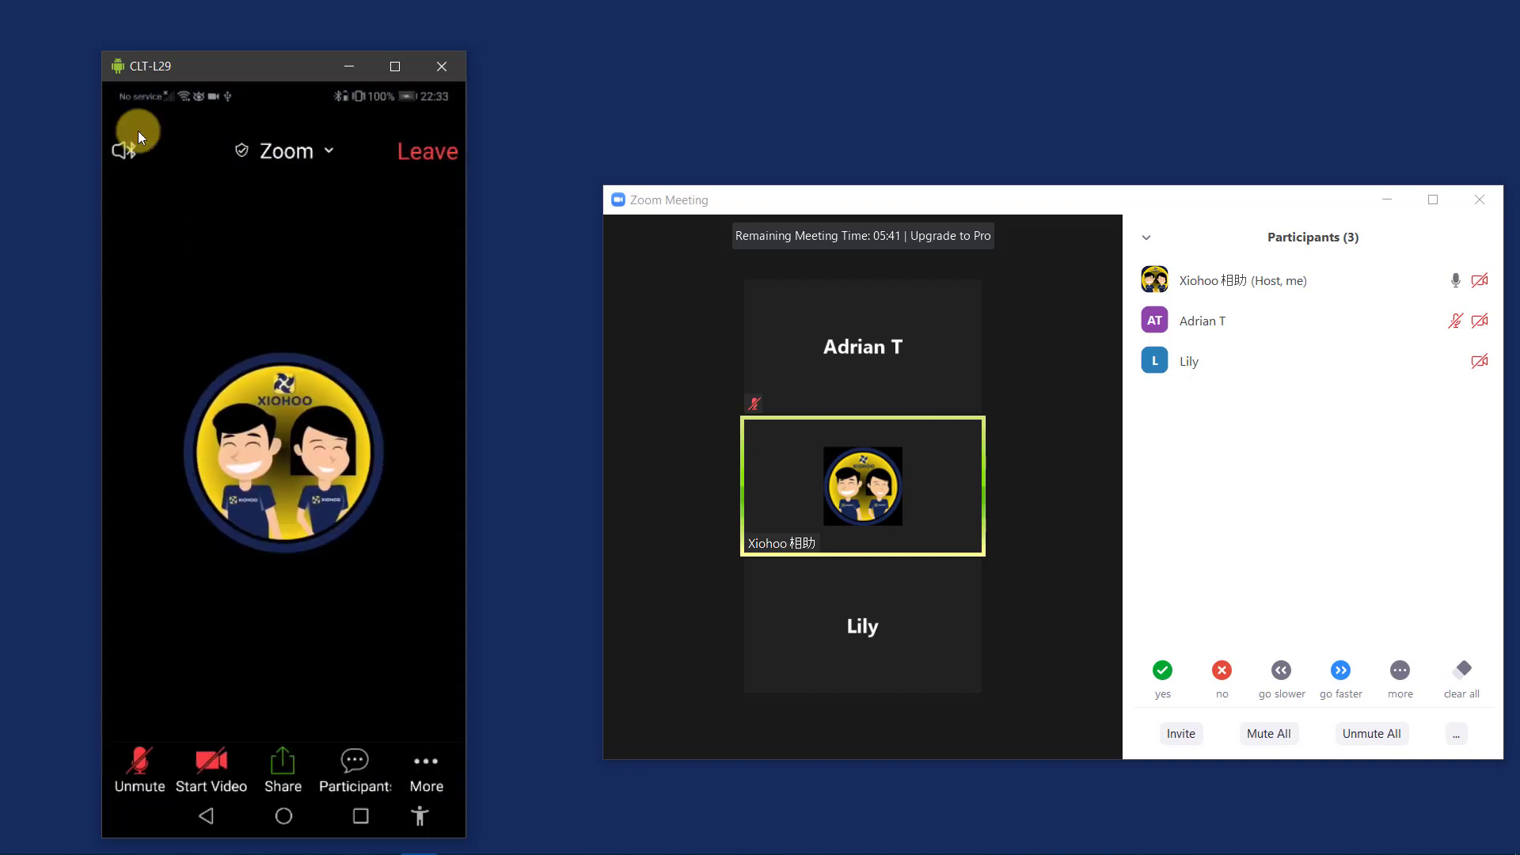
Step: Open the meeting chat on the phone and send the message "Hello!" to everyone
{"action": "left_click", "coordinate": [427, 765]}
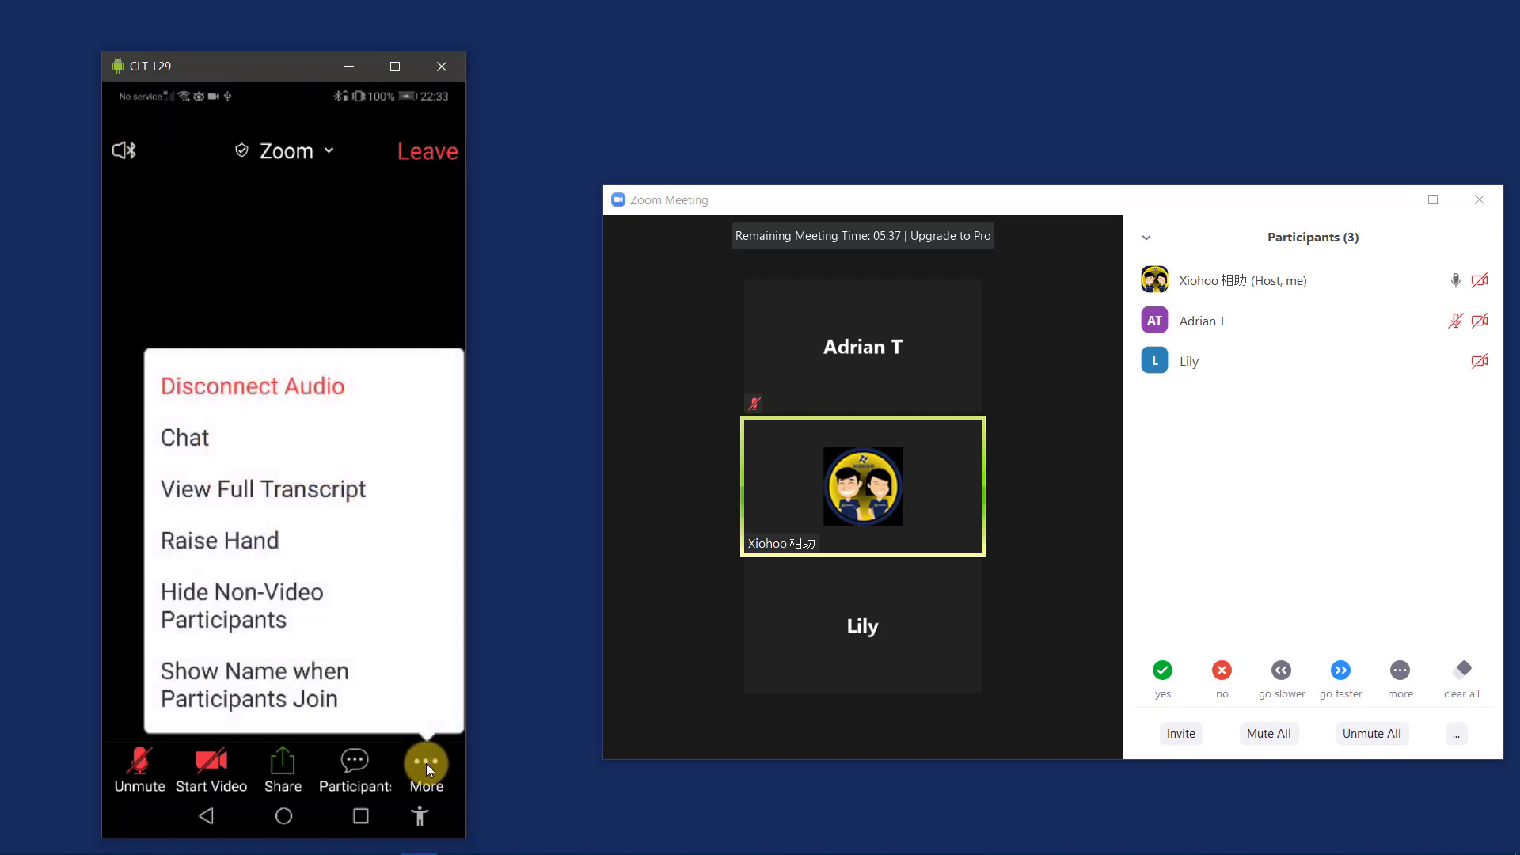
{"action": "left_click", "coordinate": [208, 438]}
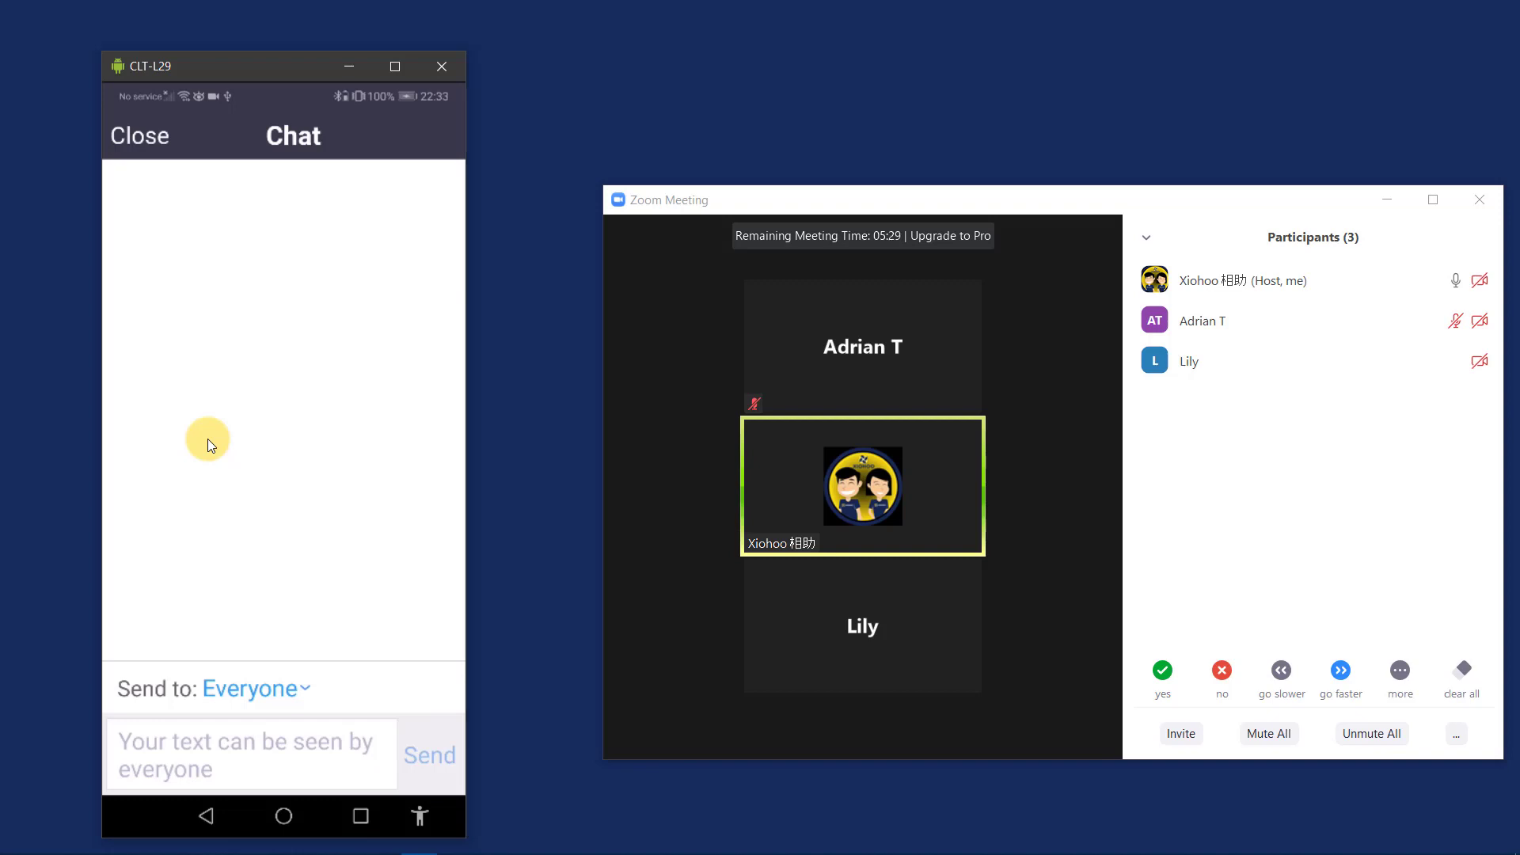
{"action": "left_click", "coordinate": [239, 742]}
{"action": "type", "text": "Hell"}
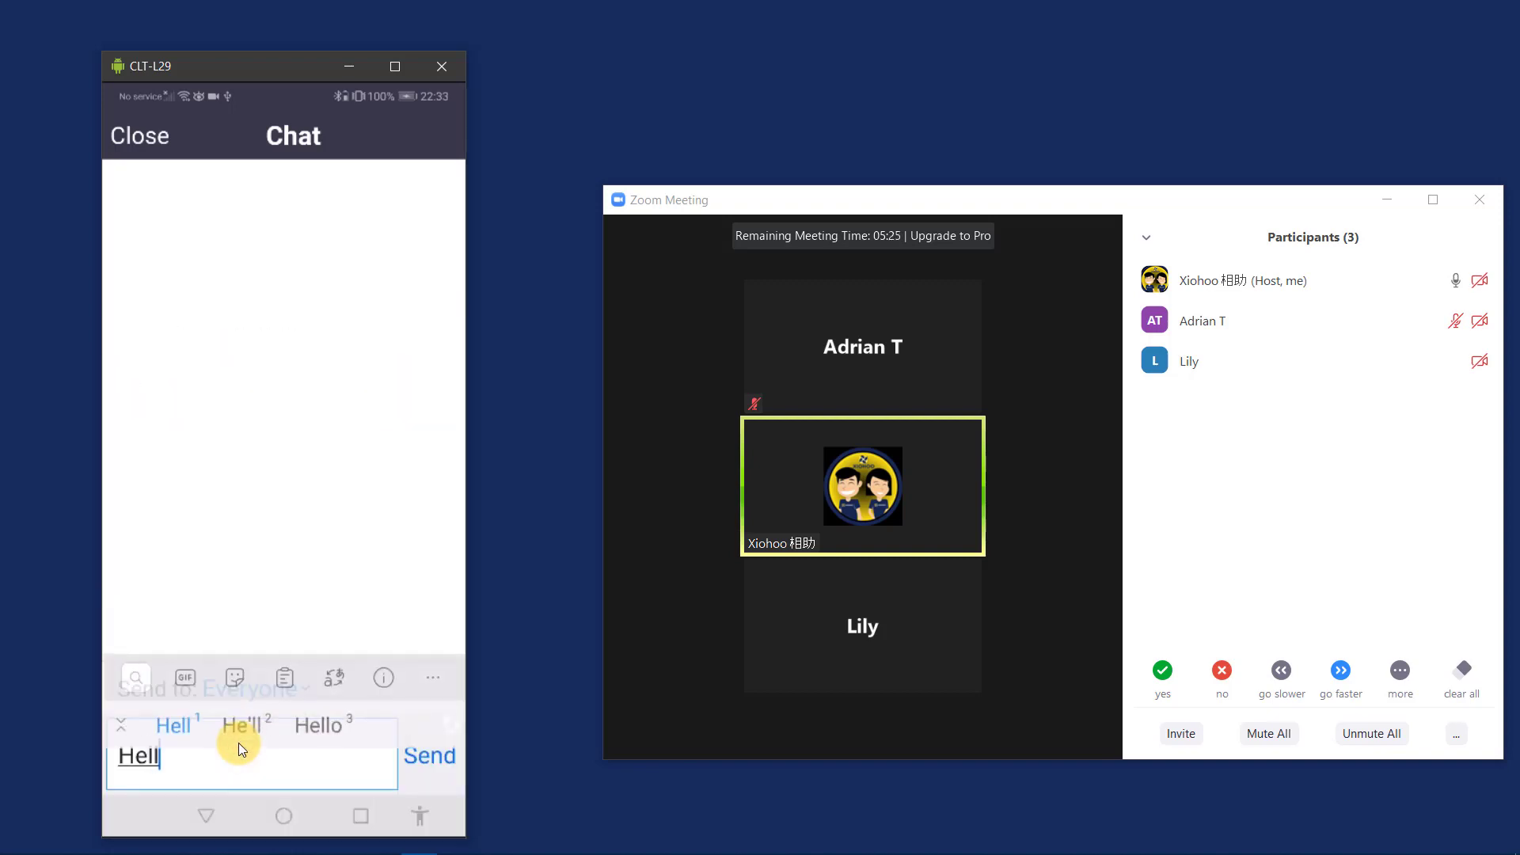
{"action": "type", "text": "o!"}
{"action": "key", "text": "Return"}
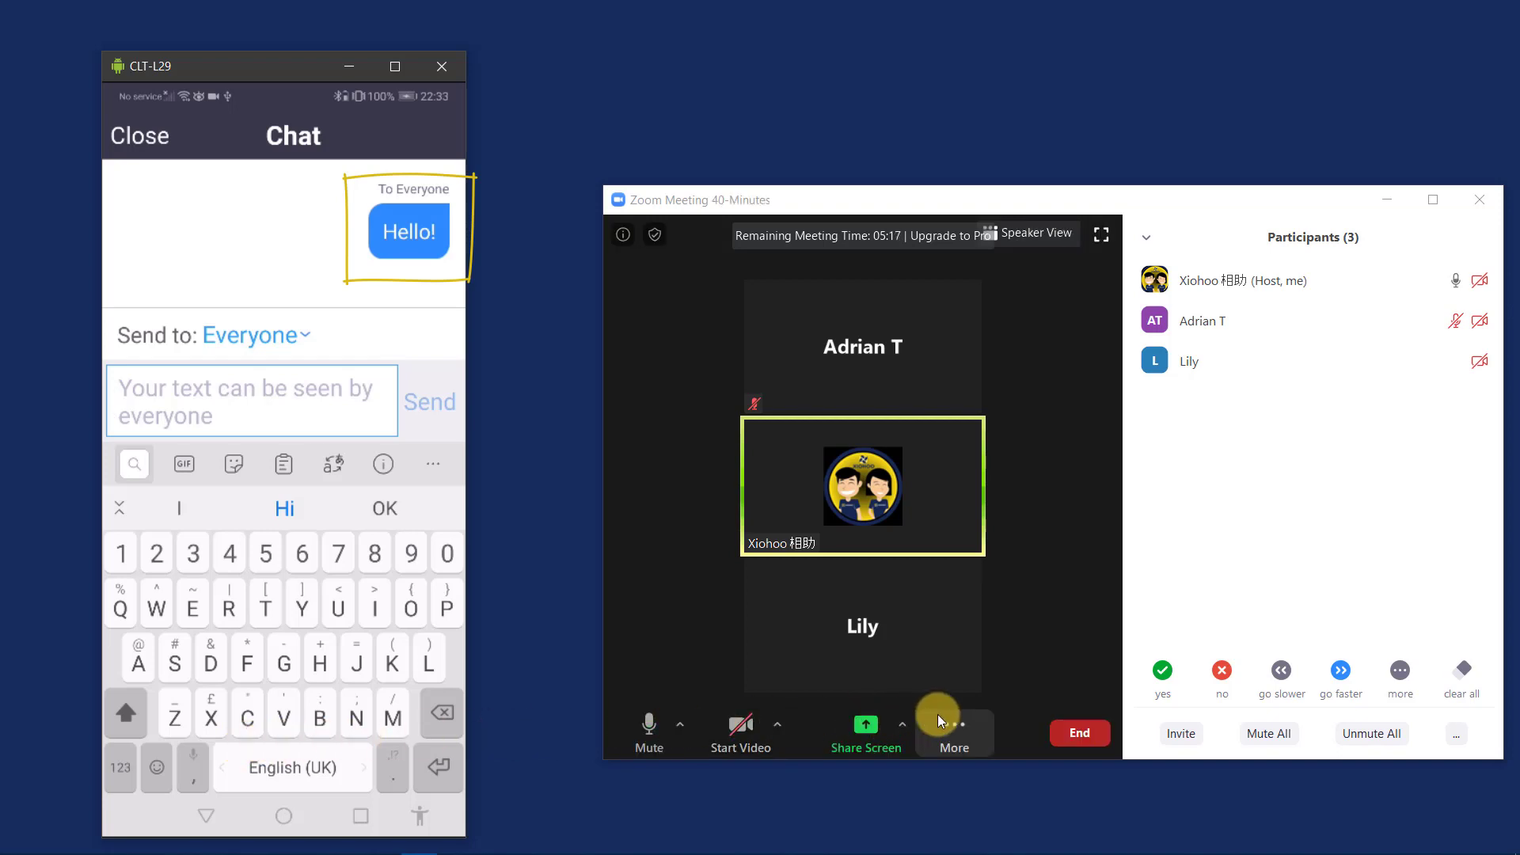
Step: View the group chat in the host's meeting window, and close the chat on both the phone and the host's computer
{"action": "left_click", "coordinate": [938, 721]}
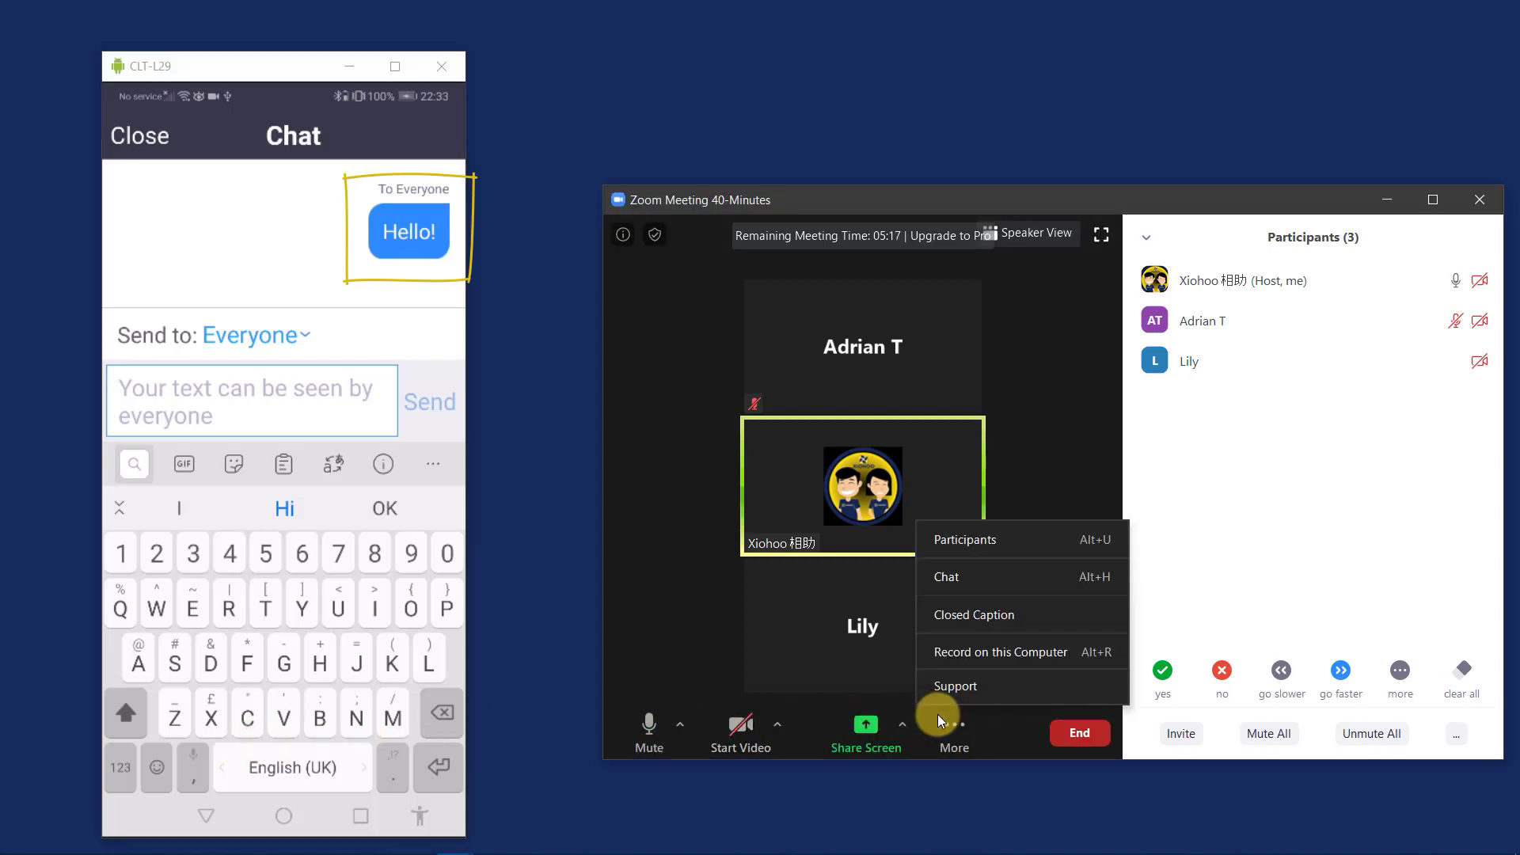
{"action": "left_click", "coordinate": [968, 579]}
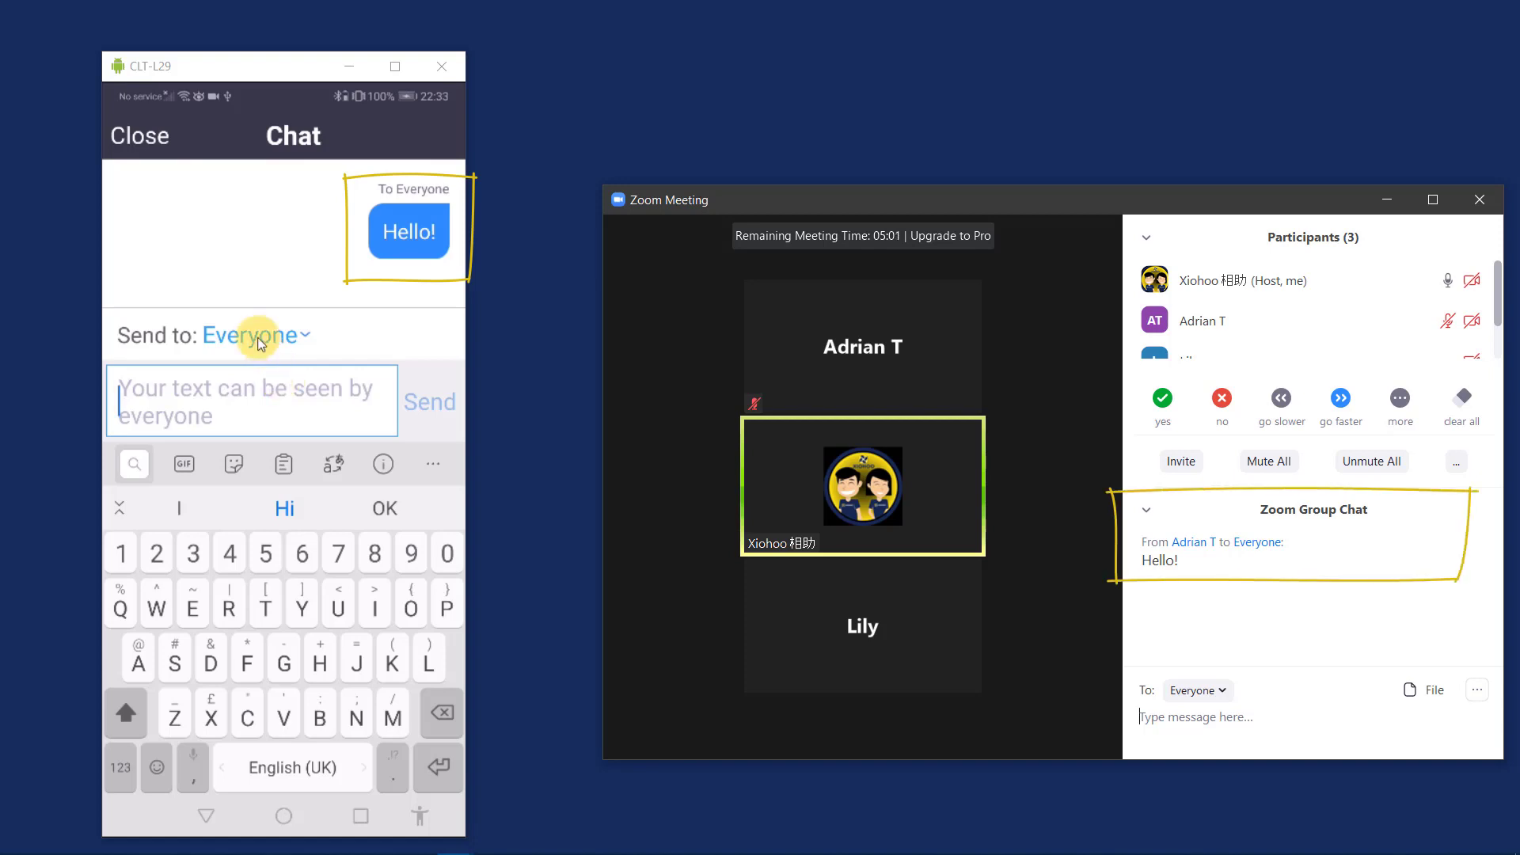
{"action": "left_click", "coordinate": [146, 141]}
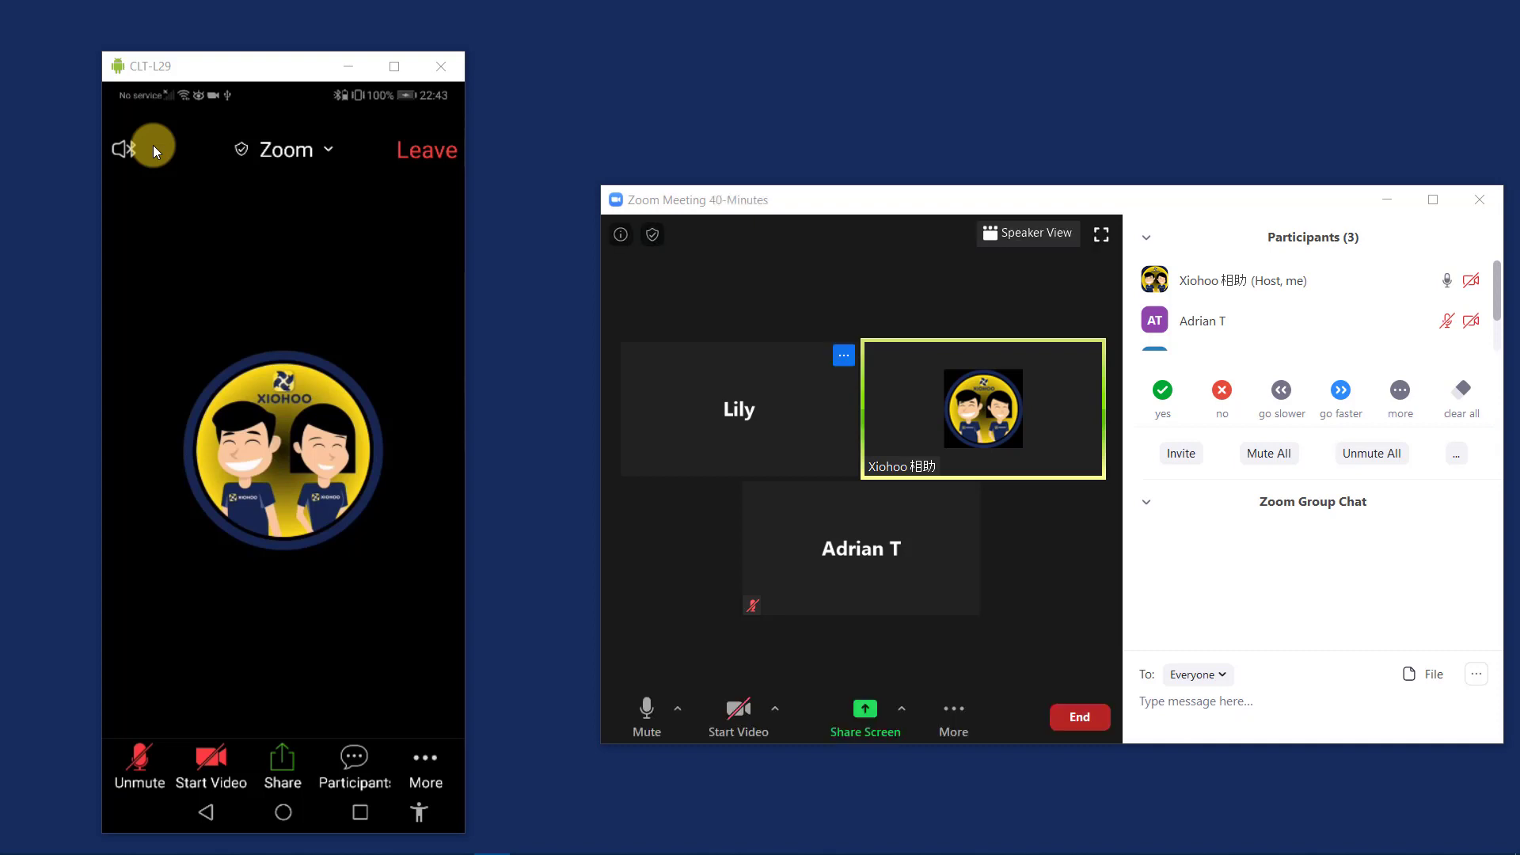
{"action": "left_click", "coordinate": [951, 712]}
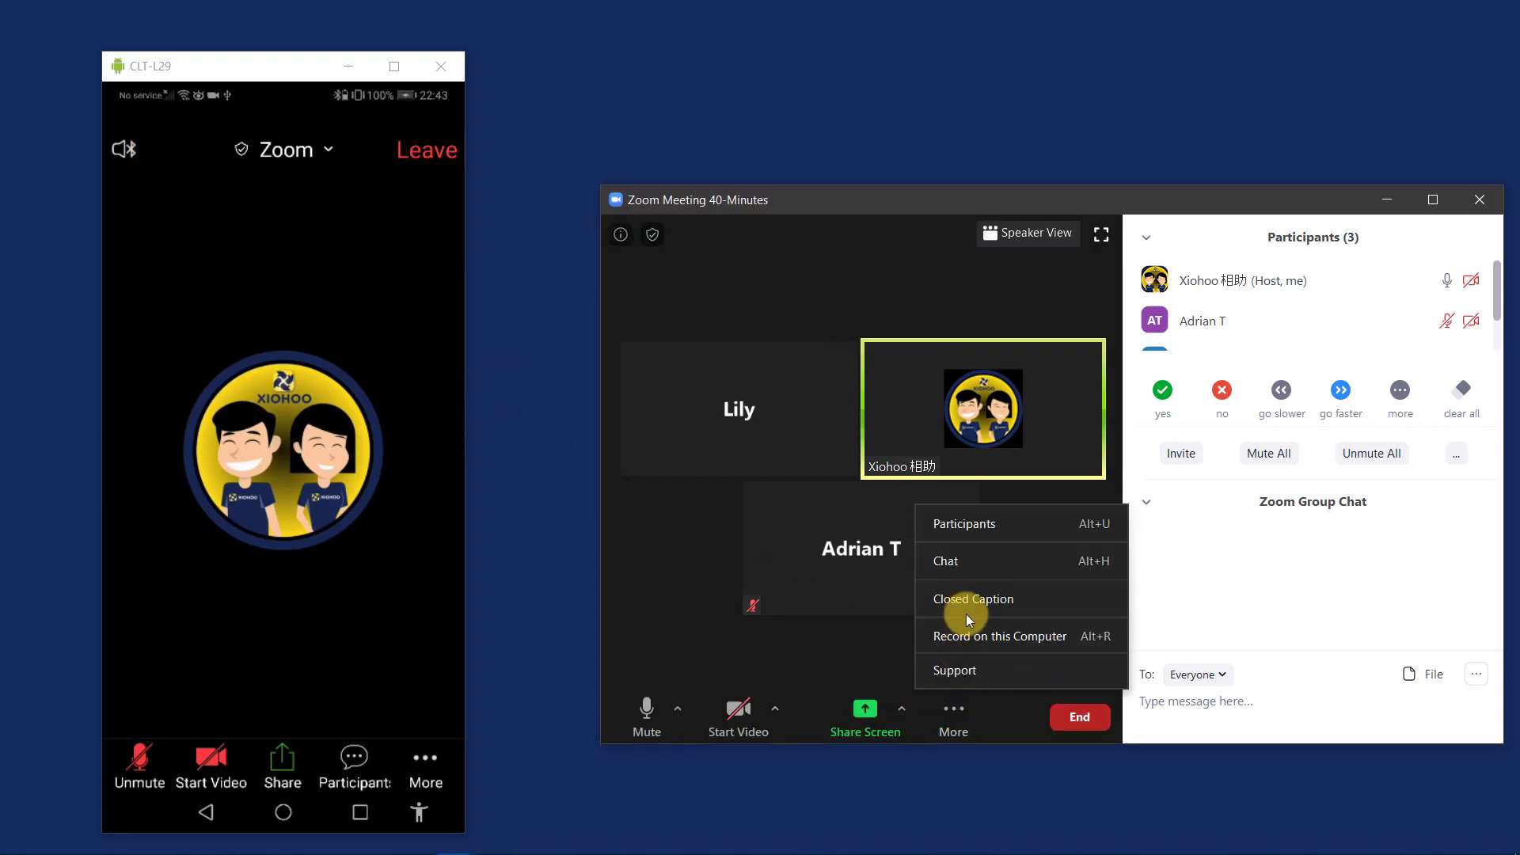
{"action": "left_click", "coordinate": [973, 566]}
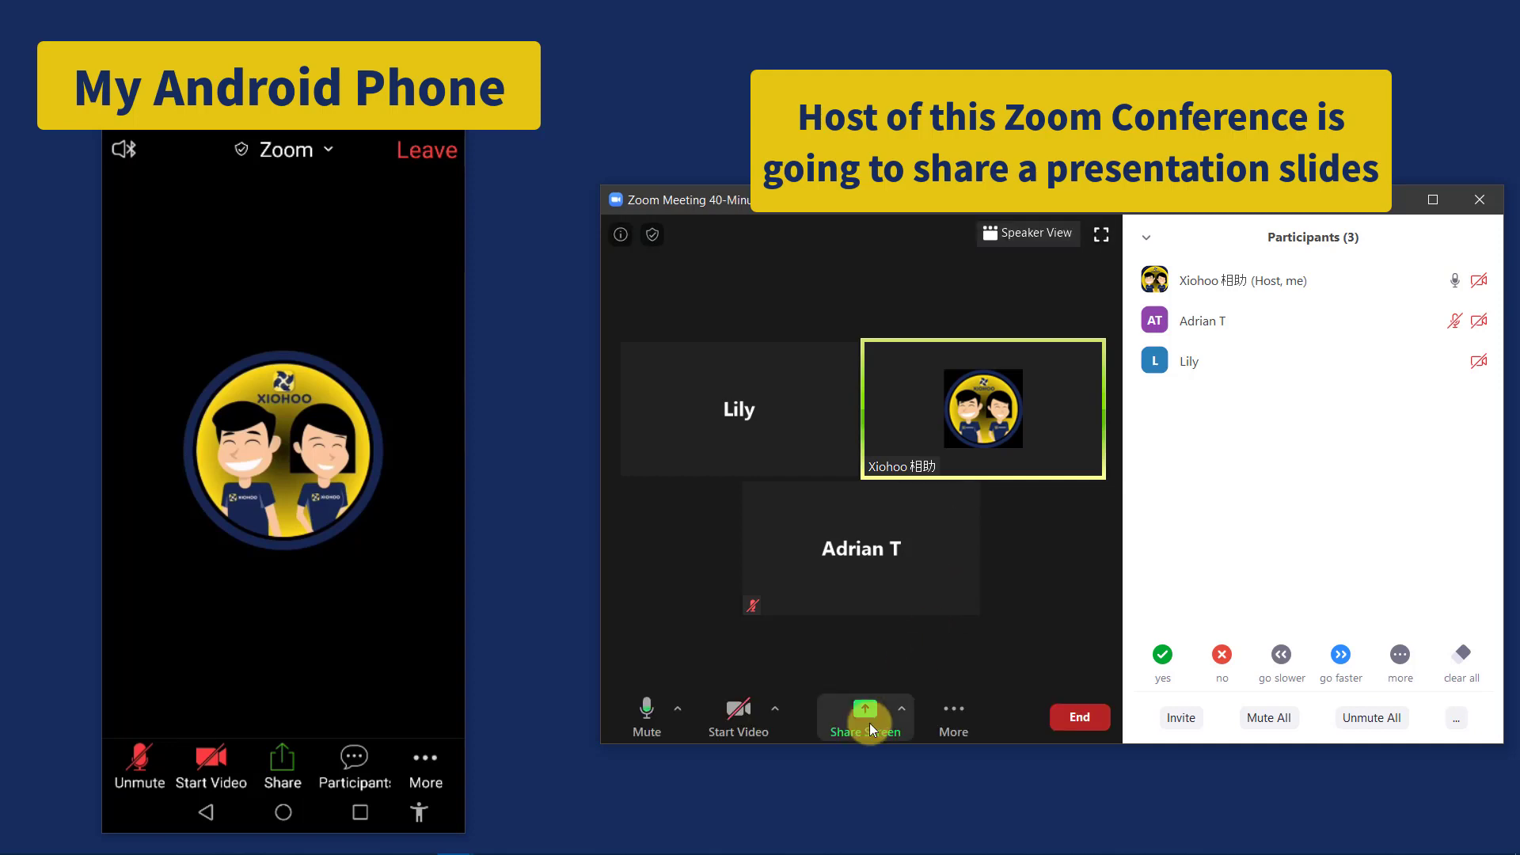
Step: Share the "XIOHOO ZOOM - Google Slides" window from the host's computer with the meeting, and stop the share
{"action": "left_click", "coordinate": [869, 723]}
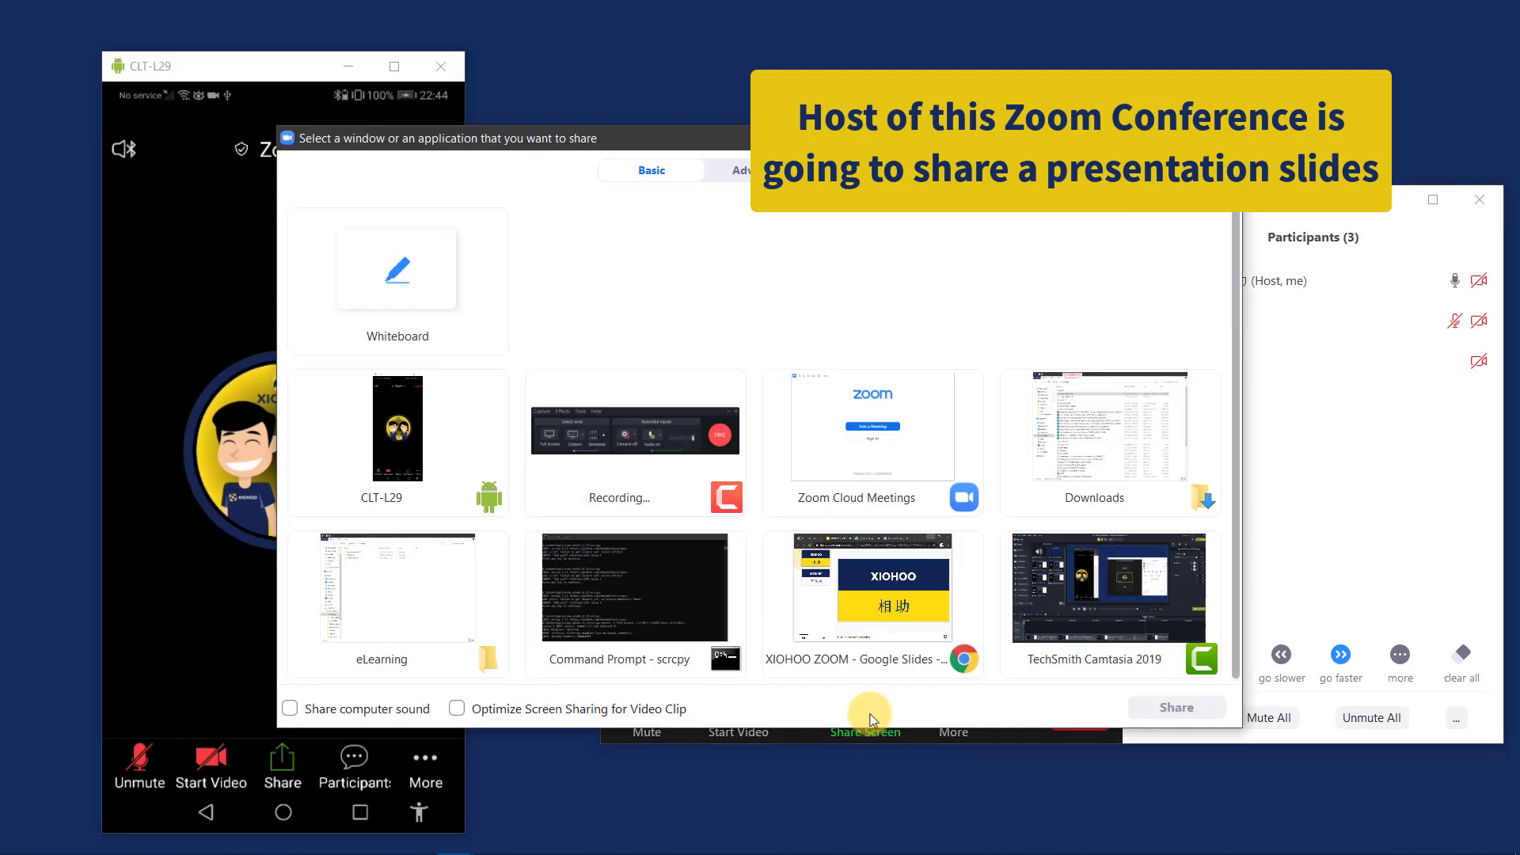
{"action": "left_click", "coordinate": [875, 610]}
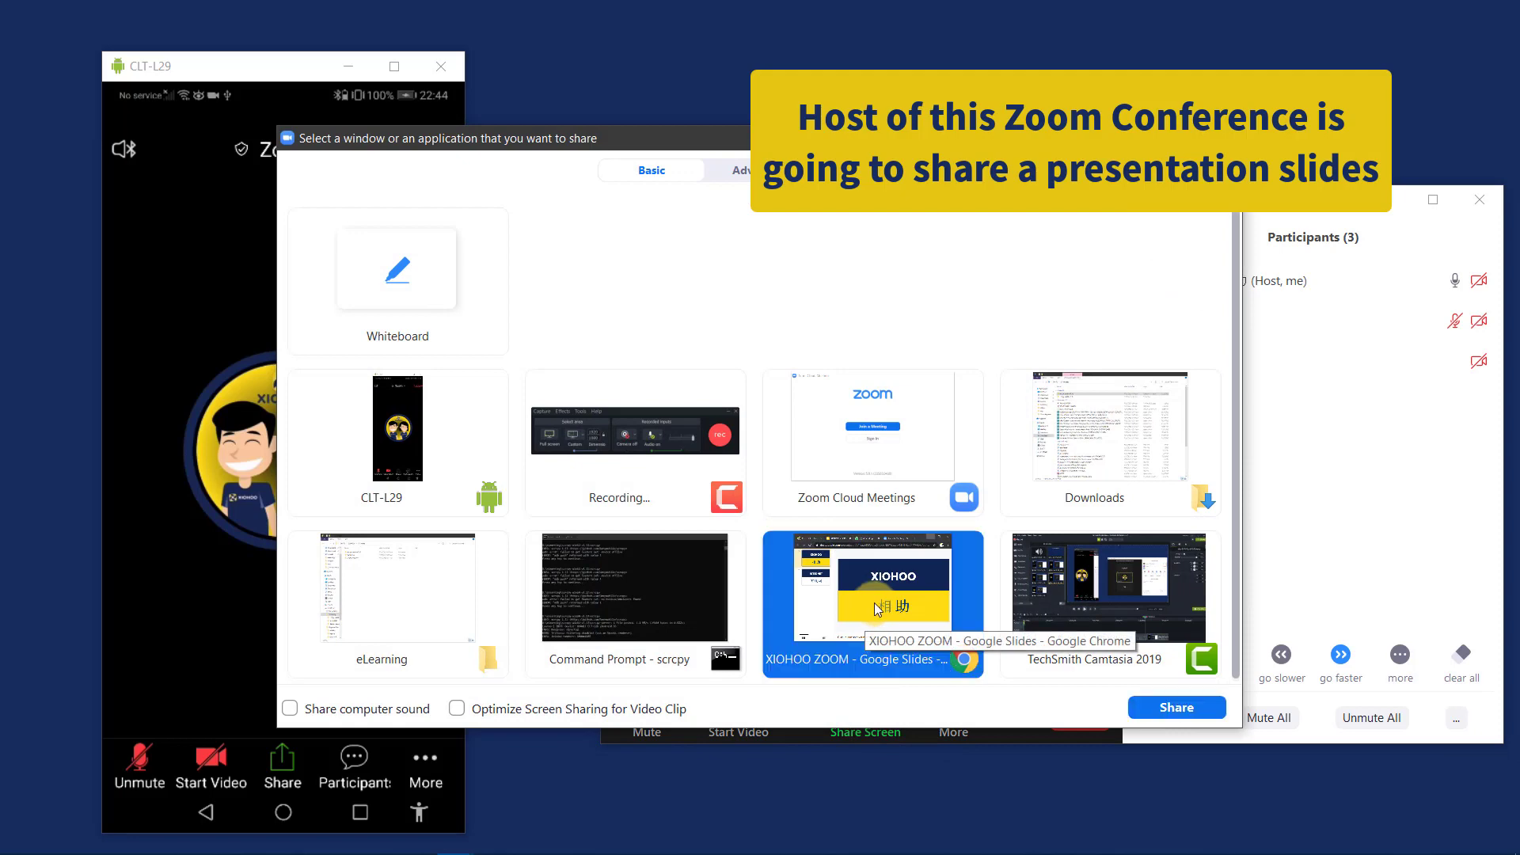
{"action": "left_click", "coordinate": [1177, 709]}
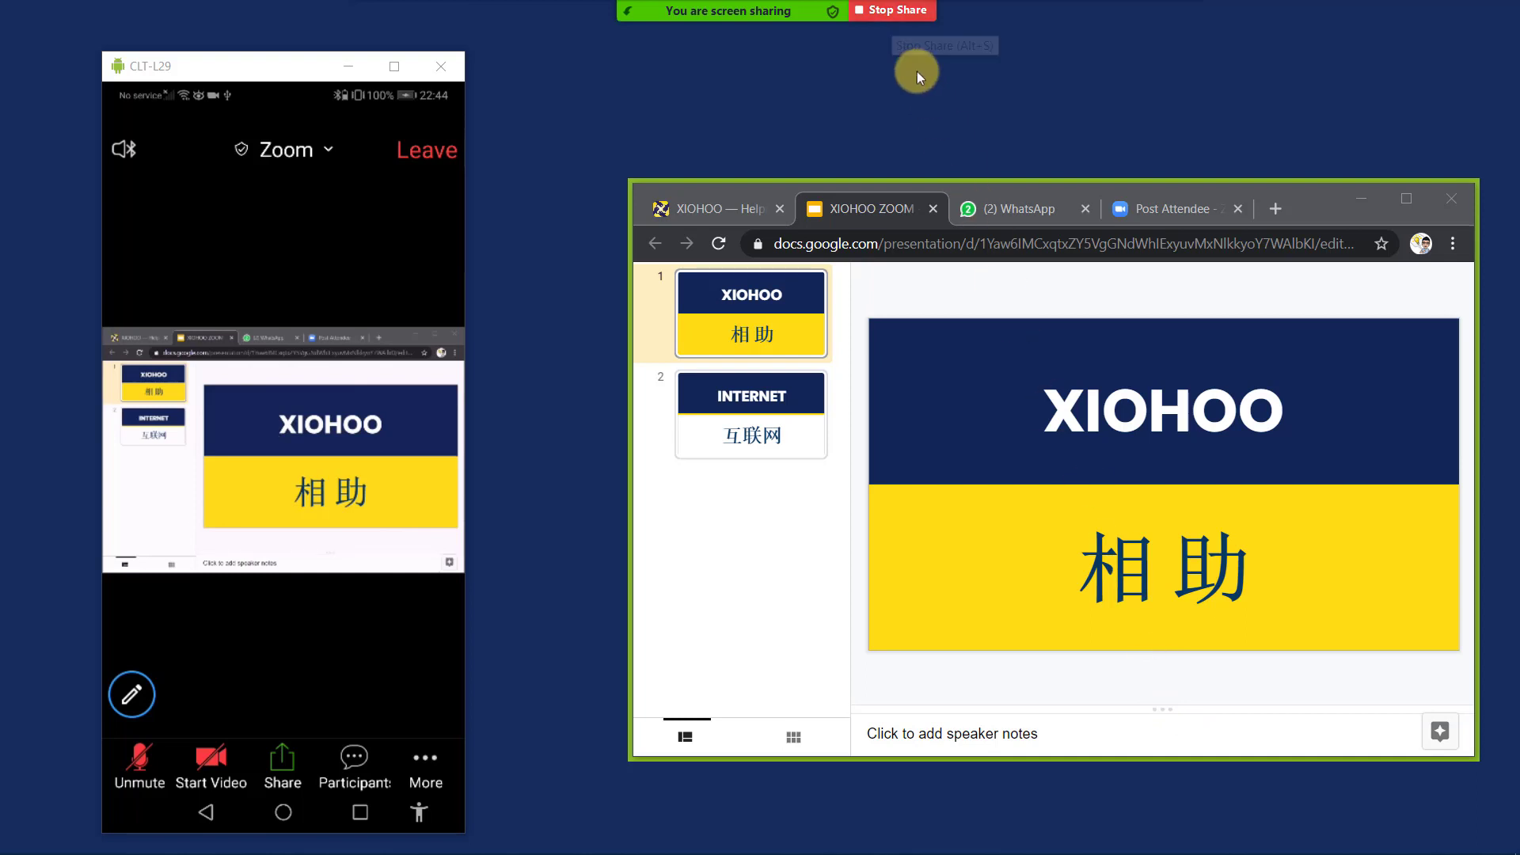
{"action": "left_click", "coordinate": [895, 12]}
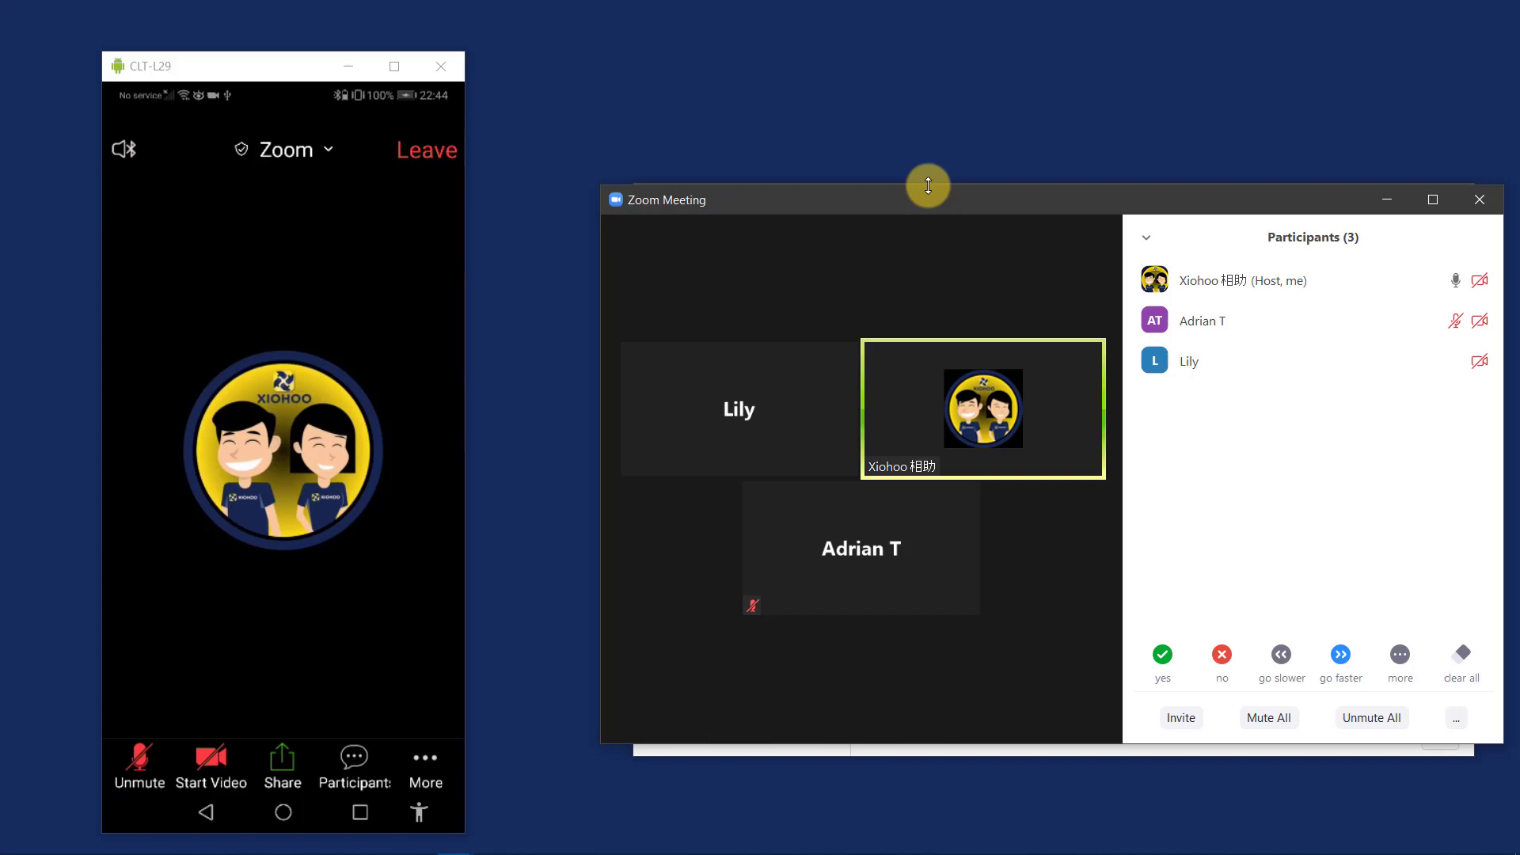
Step: Ask the phone participant to unmute from the host's participants list, and accept the unmute request on the phone
{"action": "mouse_move", "coordinate": [1375, 322]}
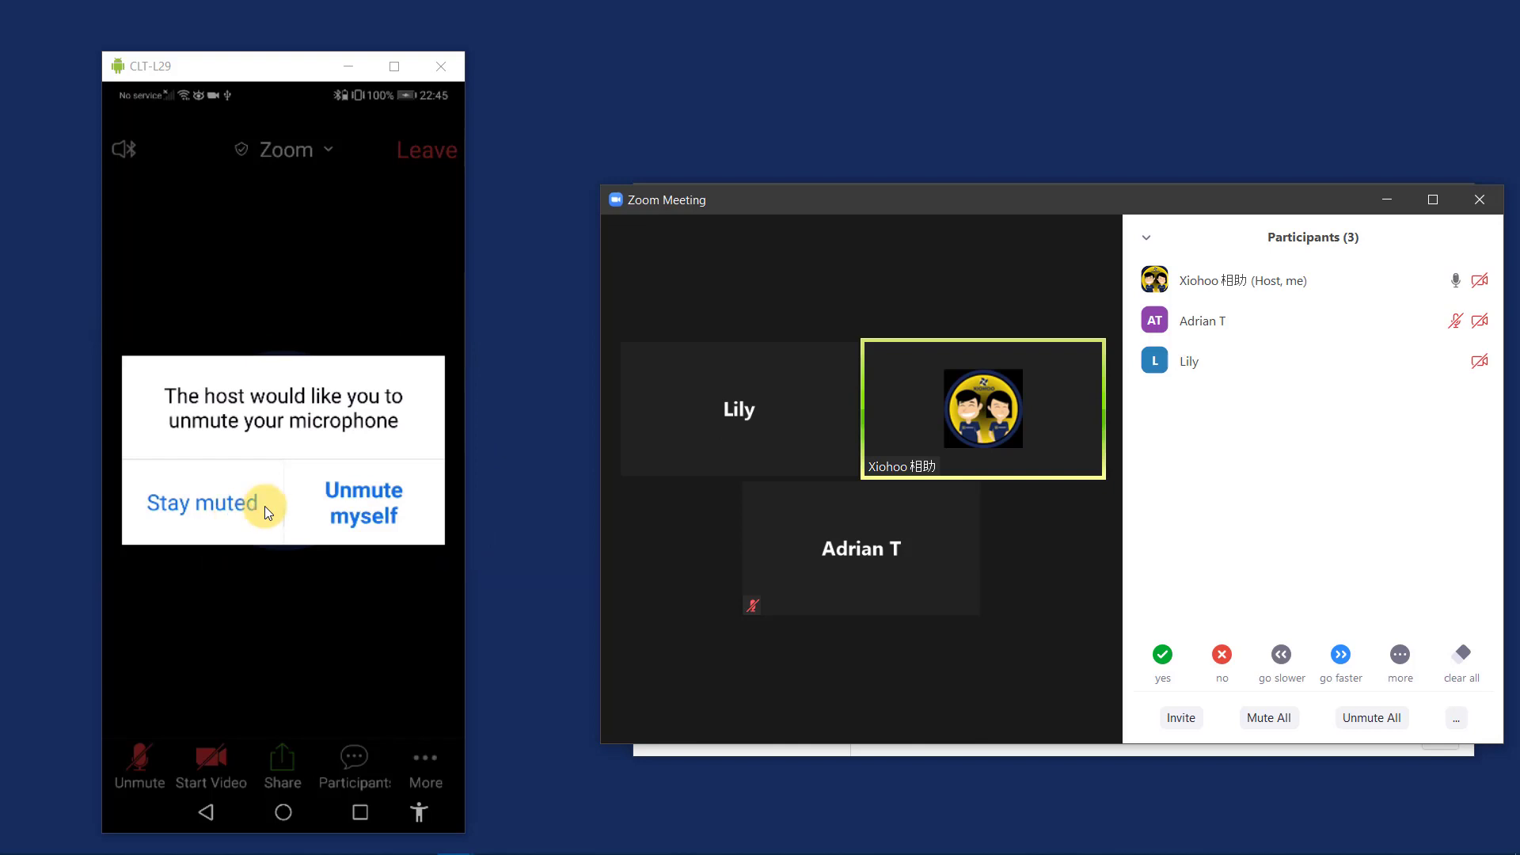
{"action": "left_click", "coordinate": [362, 489]}
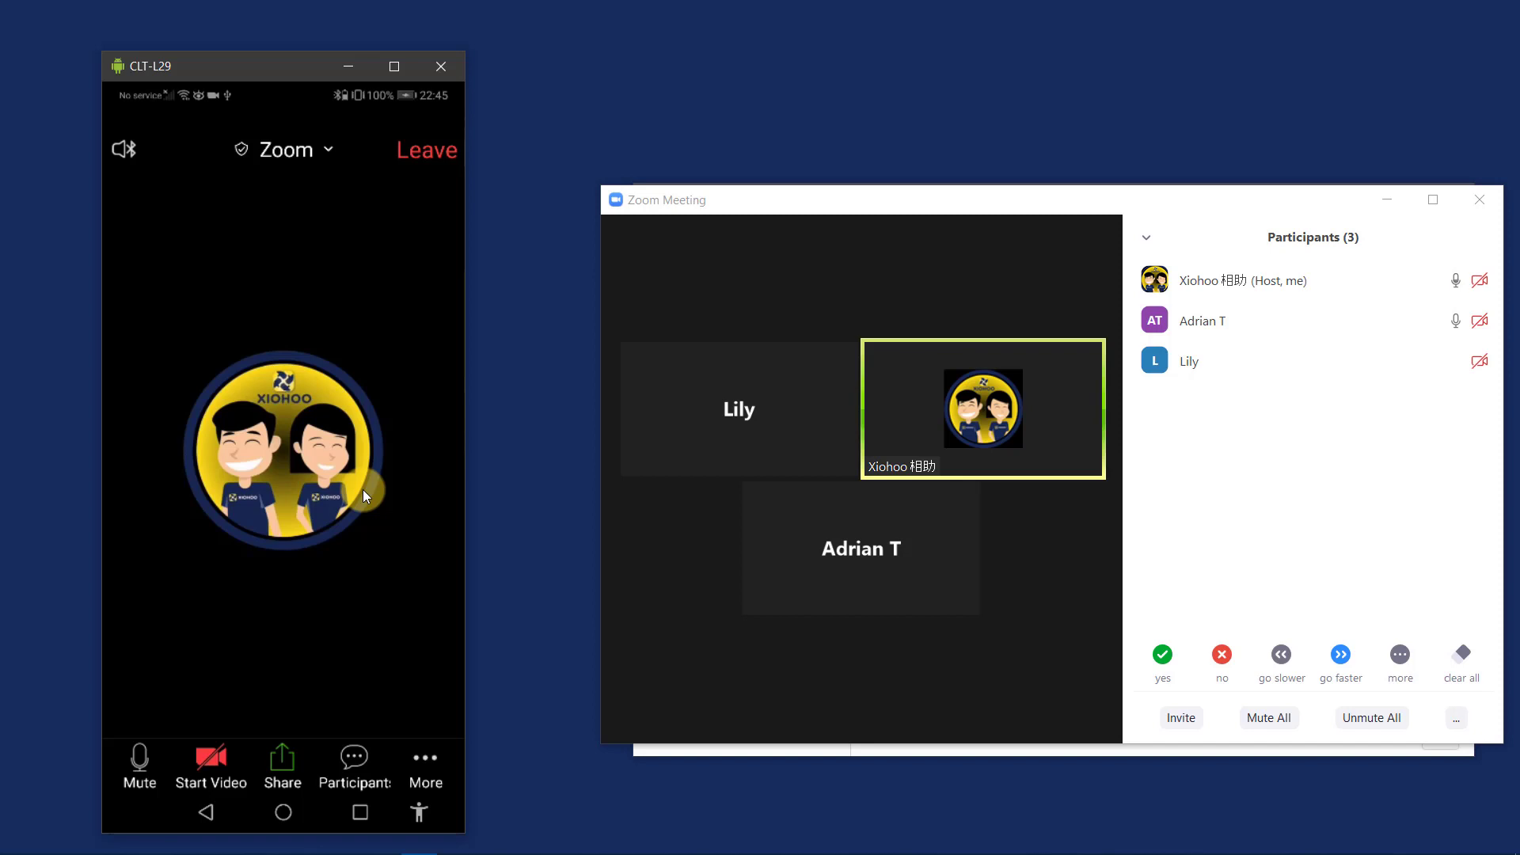
{"action": "left_click", "coordinate": [1333, 476]}
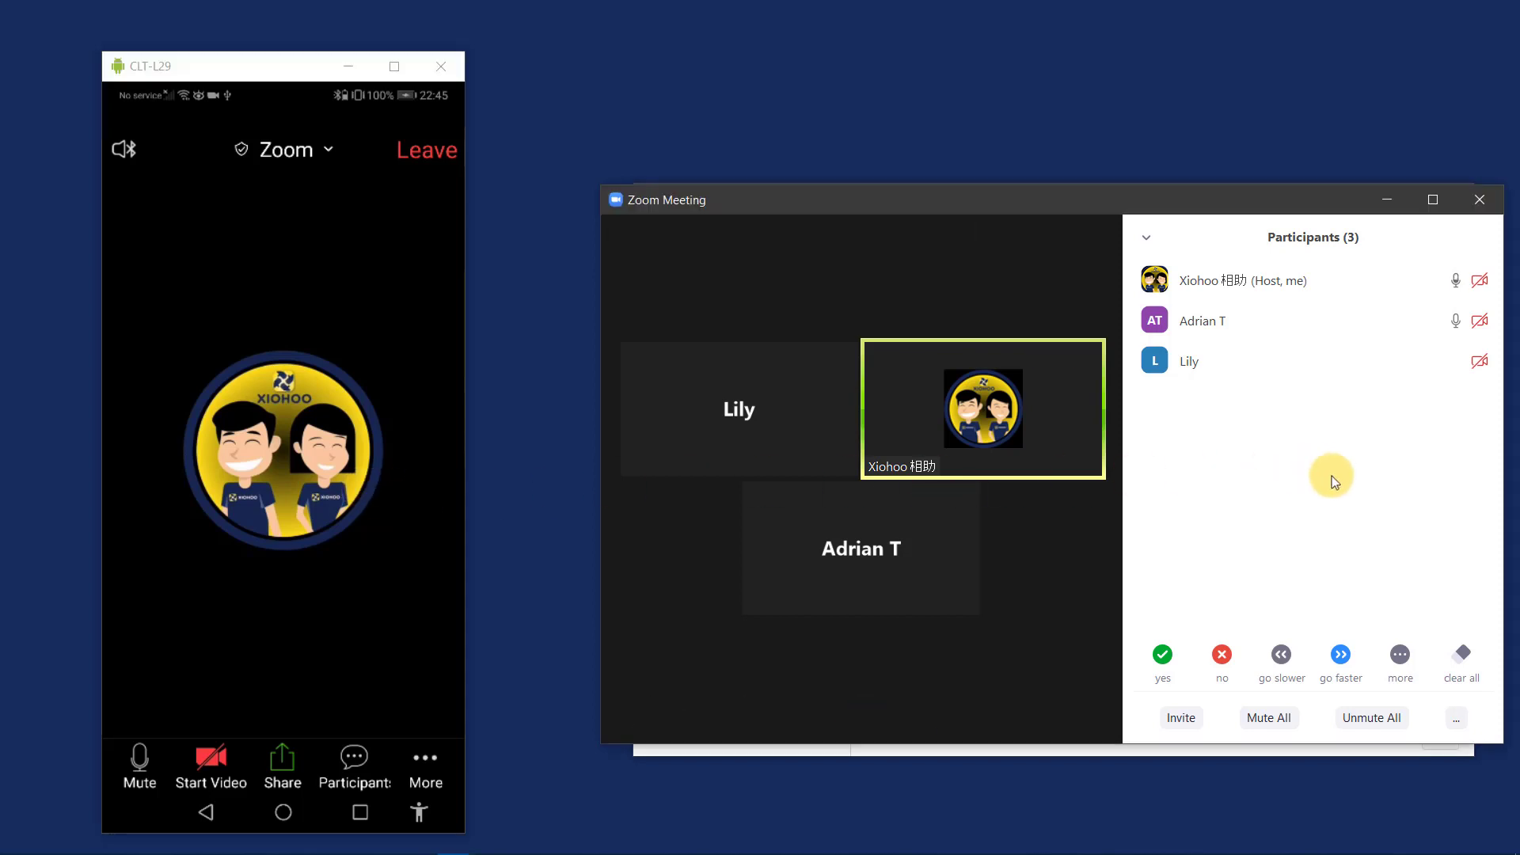
Step: Mute all participants as host without allowing them to unmute themselves, and try to unmute the microphone on the phone
{"action": "left_click", "coordinate": [1270, 718]}
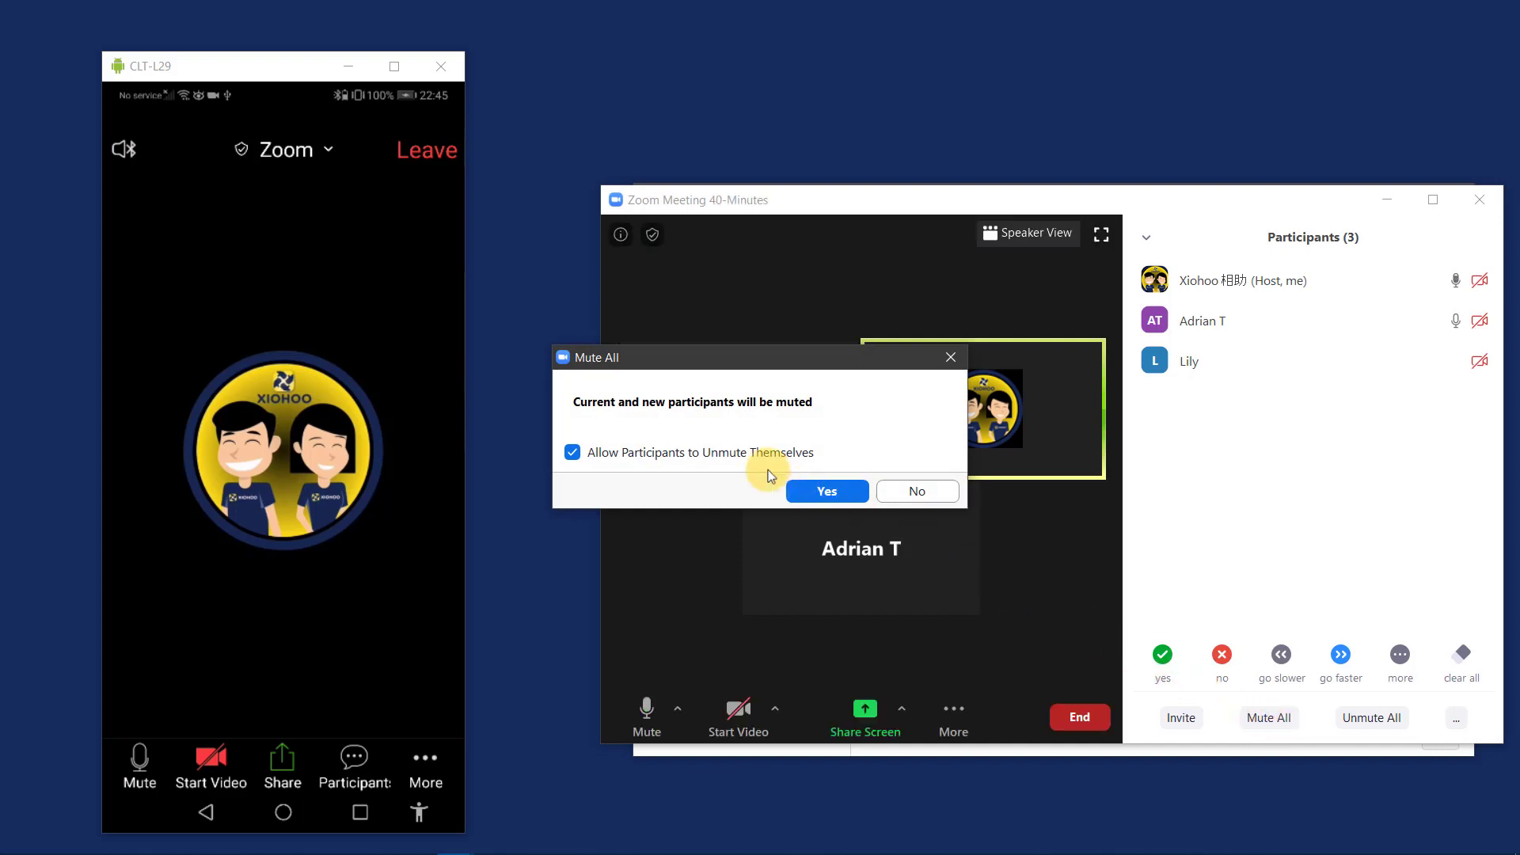
{"action": "left_click", "coordinate": [739, 458]}
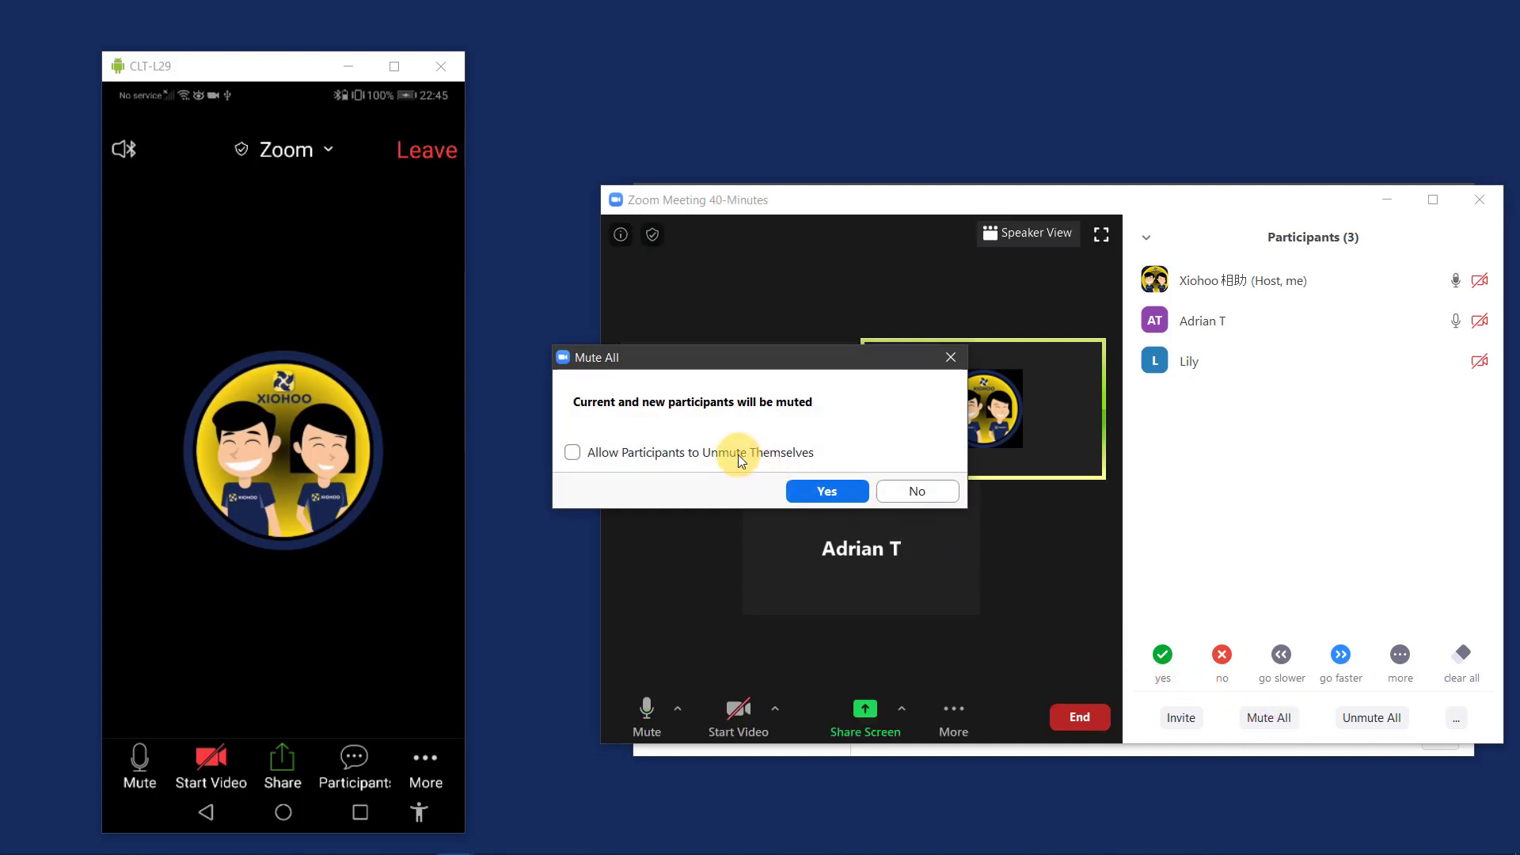
{"action": "left_click", "coordinate": [827, 491]}
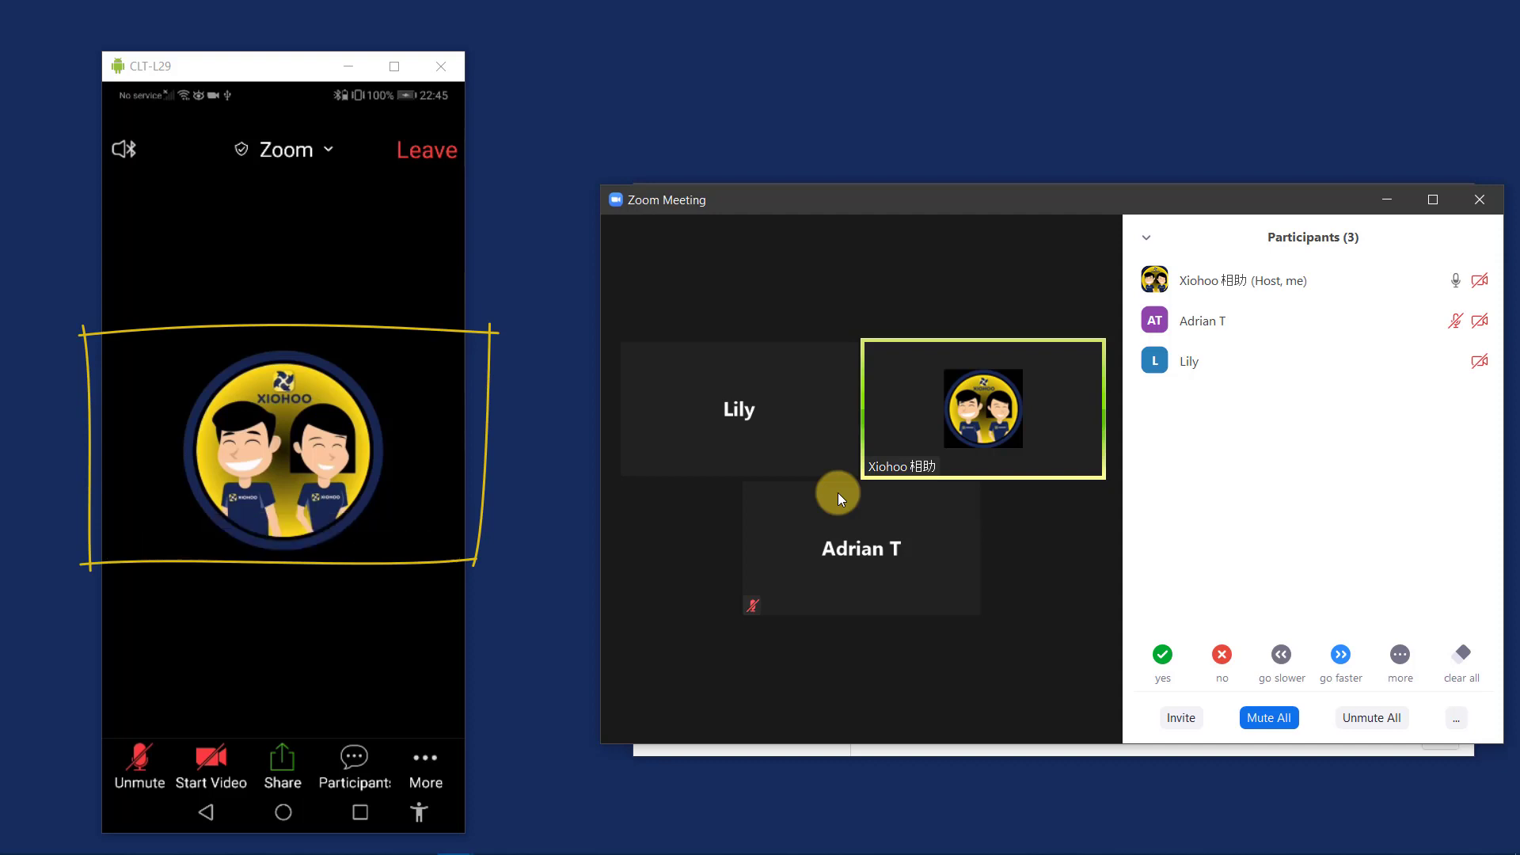
{"action": "left_click", "coordinate": [136, 764]}
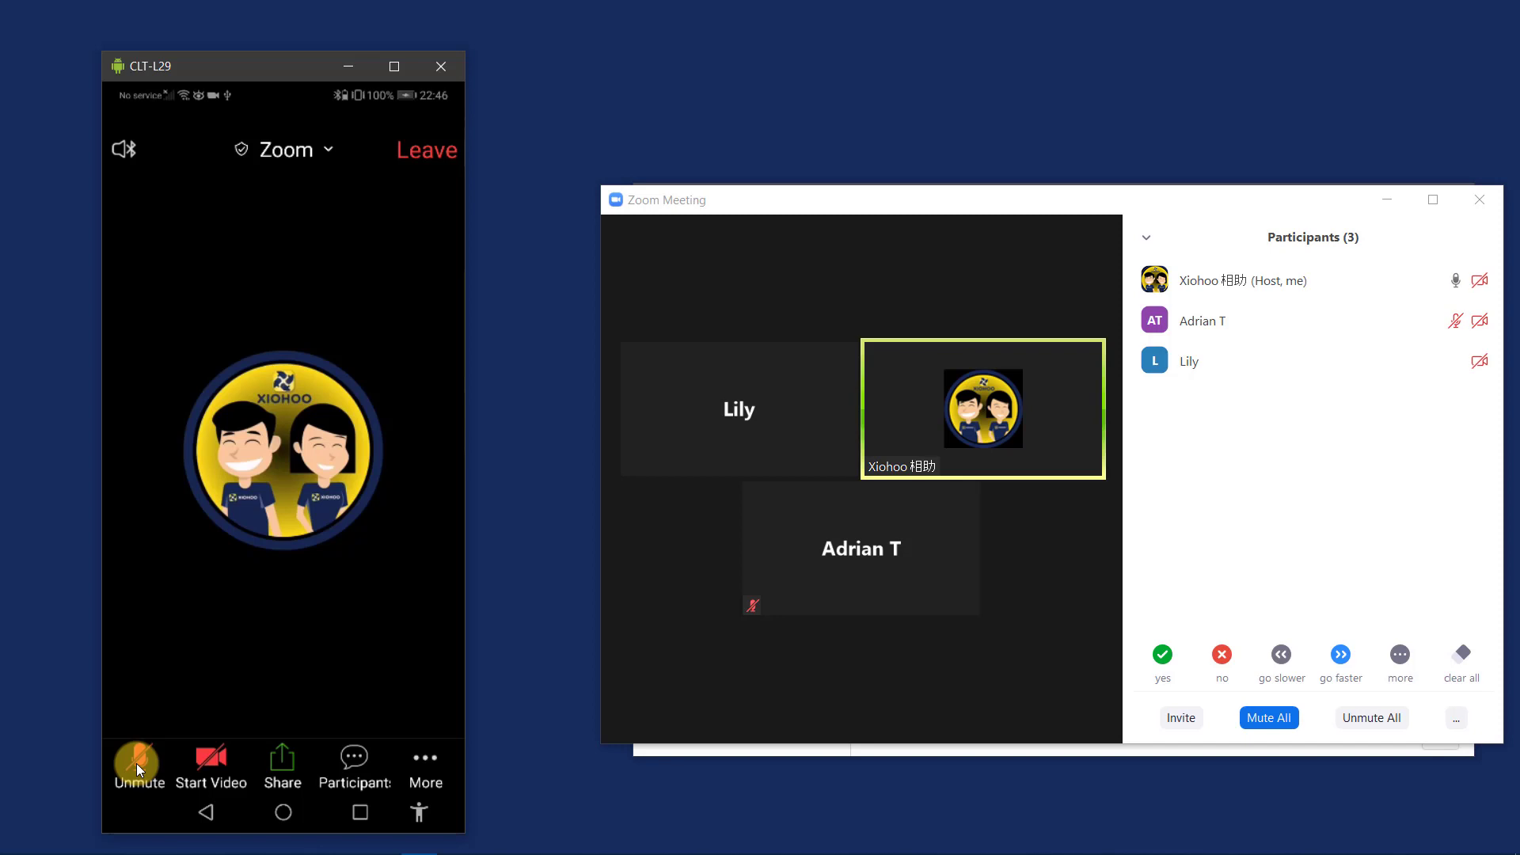
Step: Leave the meeting on the phone and return to its home screen
{"action": "left_click", "coordinate": [422, 152]}
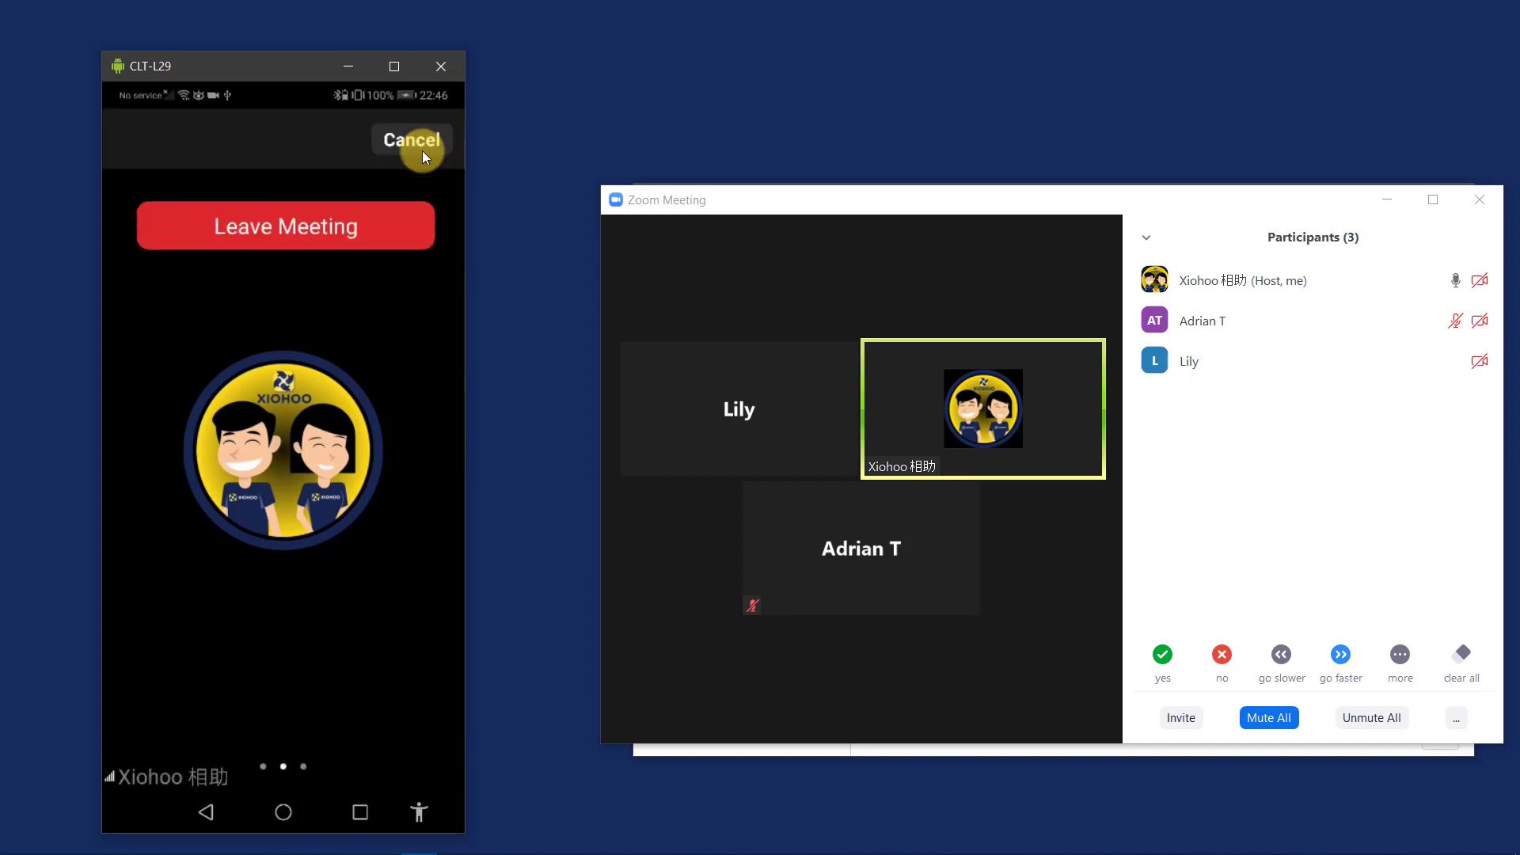
{"action": "left_click", "coordinate": [376, 227]}
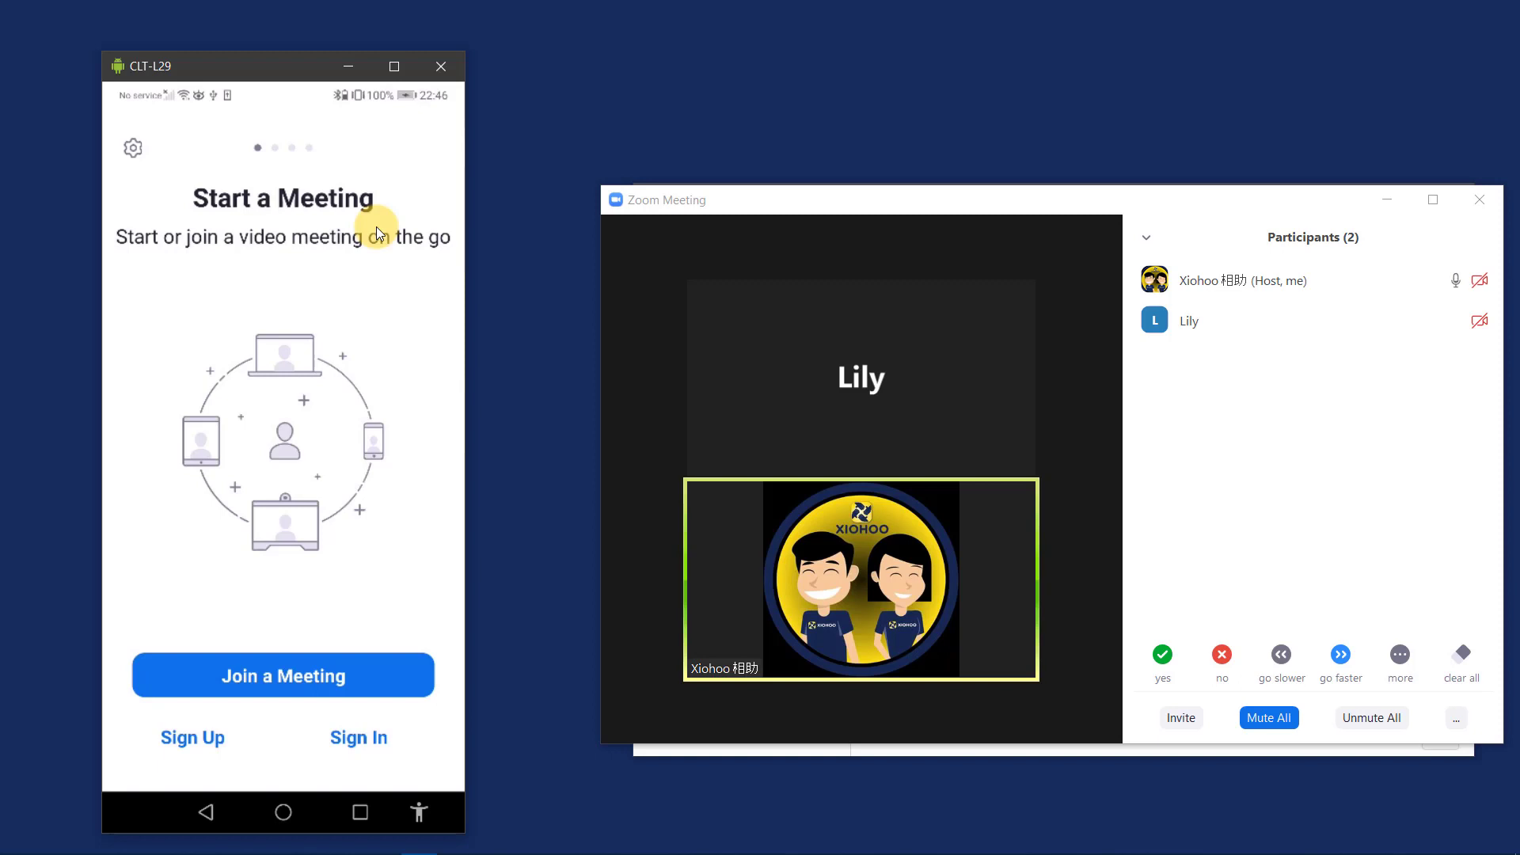
{"action": "left_click", "coordinate": [285, 812]}
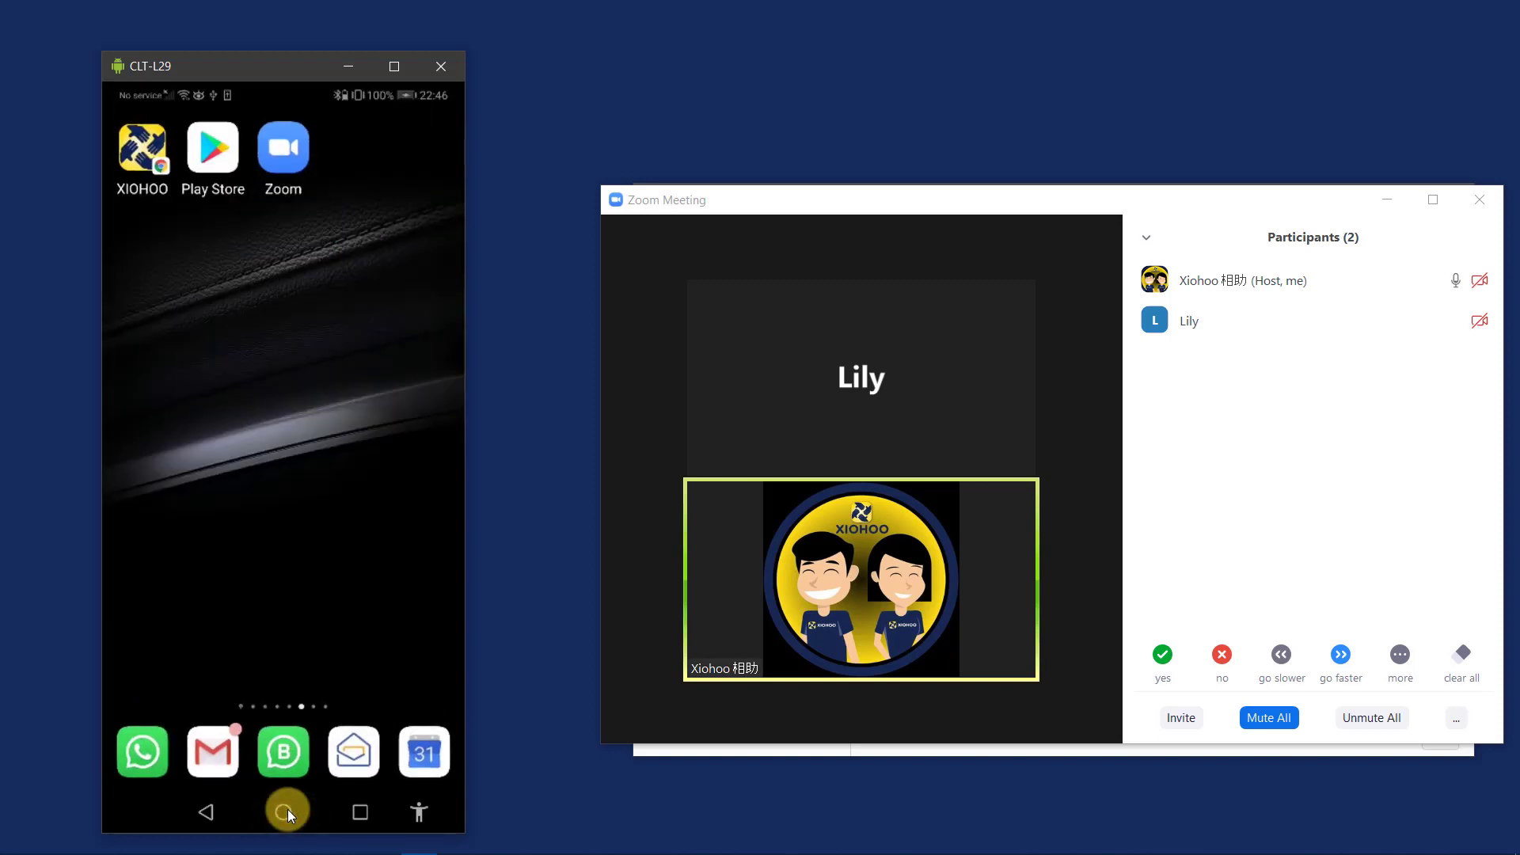
Step: Rejoin the meeting on the phone from the latest WhatsApp invitation link using Zoom, keep the prefilled name, and admit the participant as host
{"action": "left_click", "coordinate": [283, 749]}
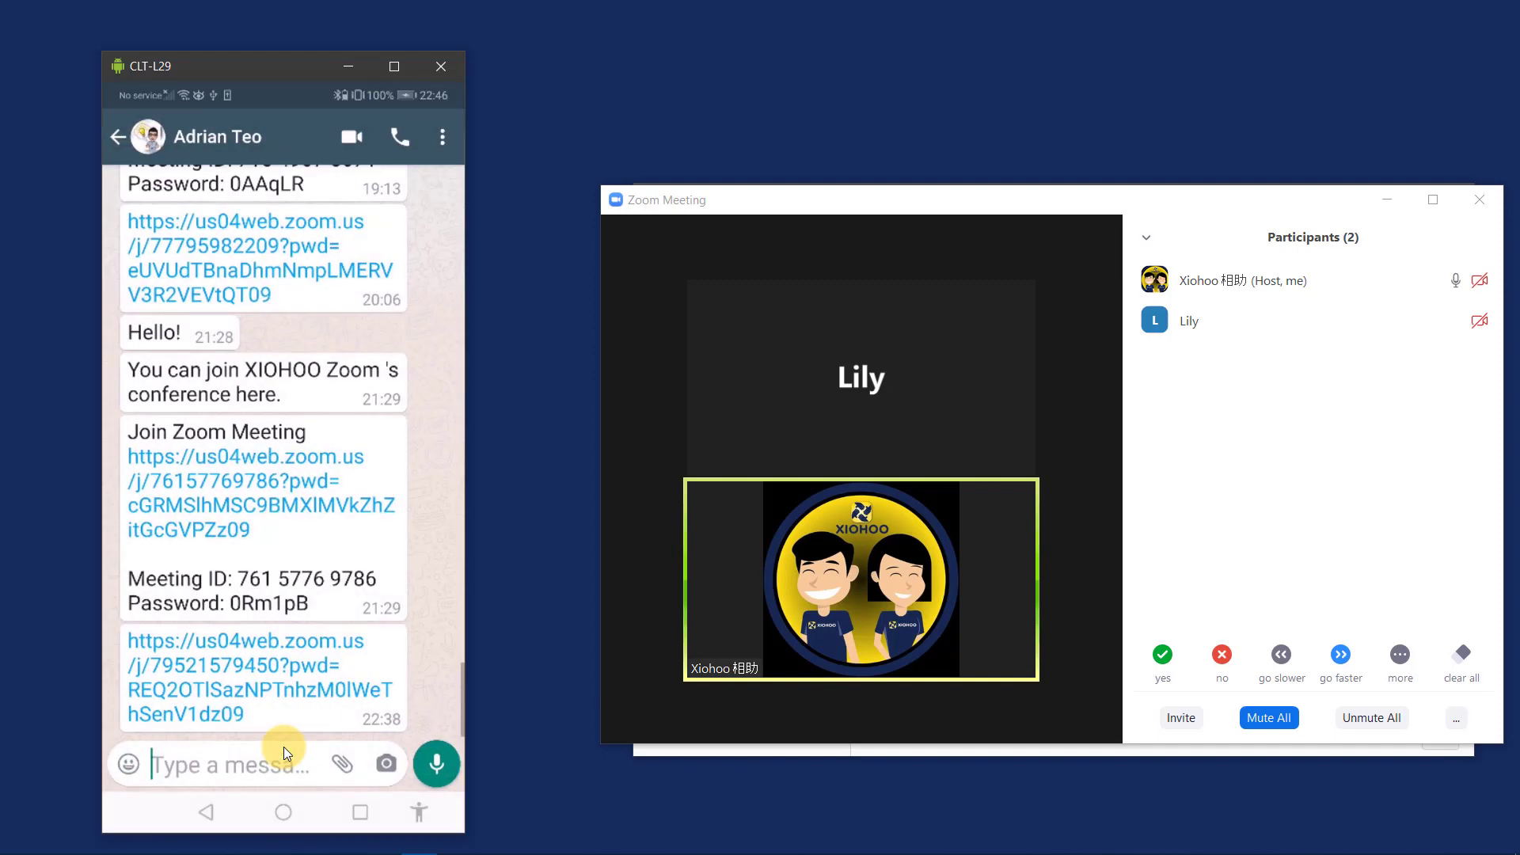
{"action": "left_click", "coordinate": [213, 658]}
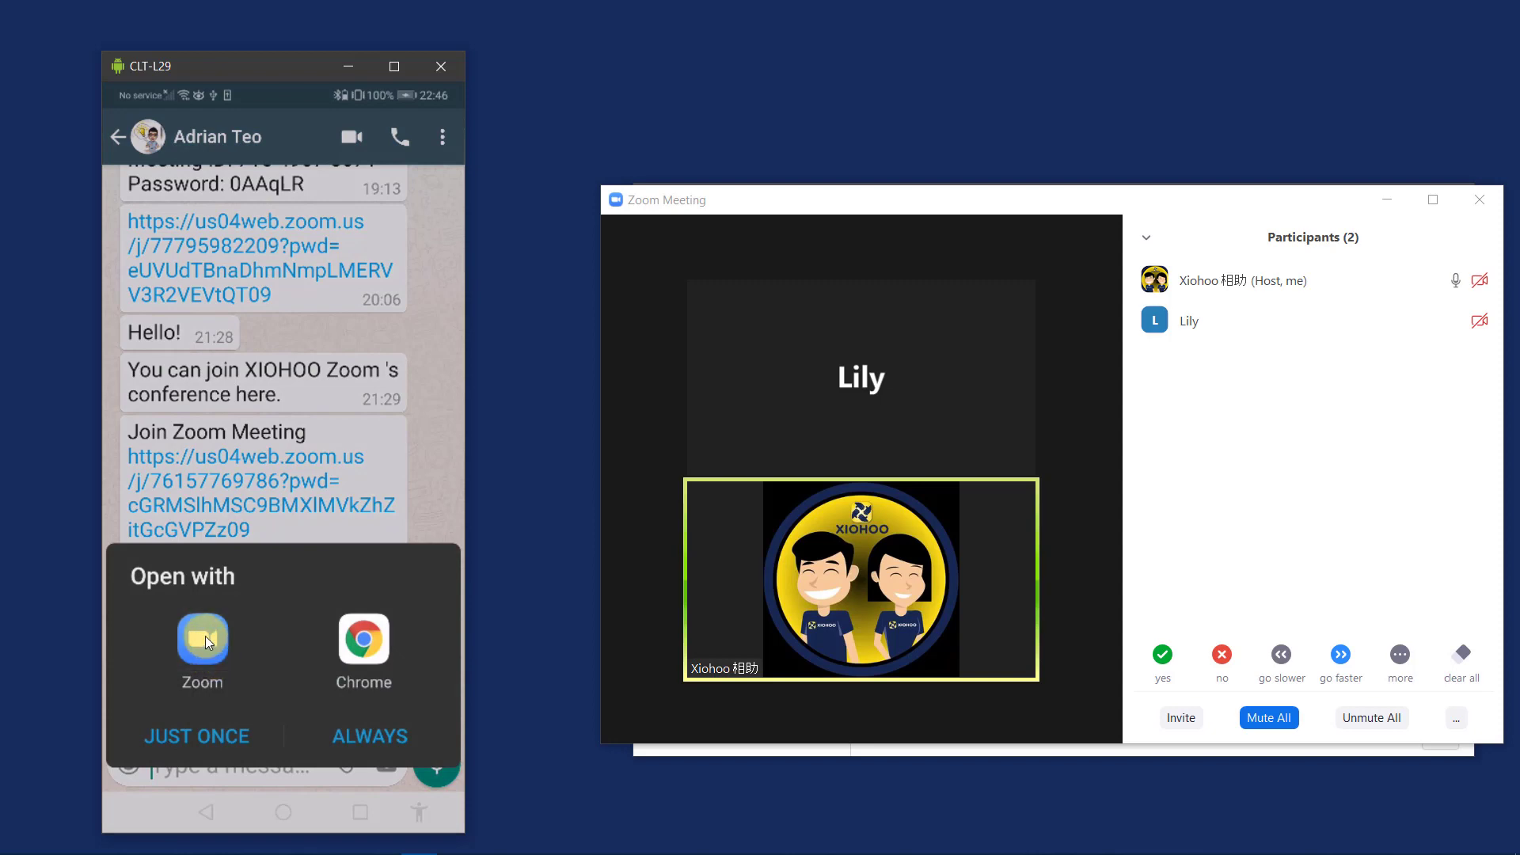
{"action": "left_click", "coordinate": [205, 635]}
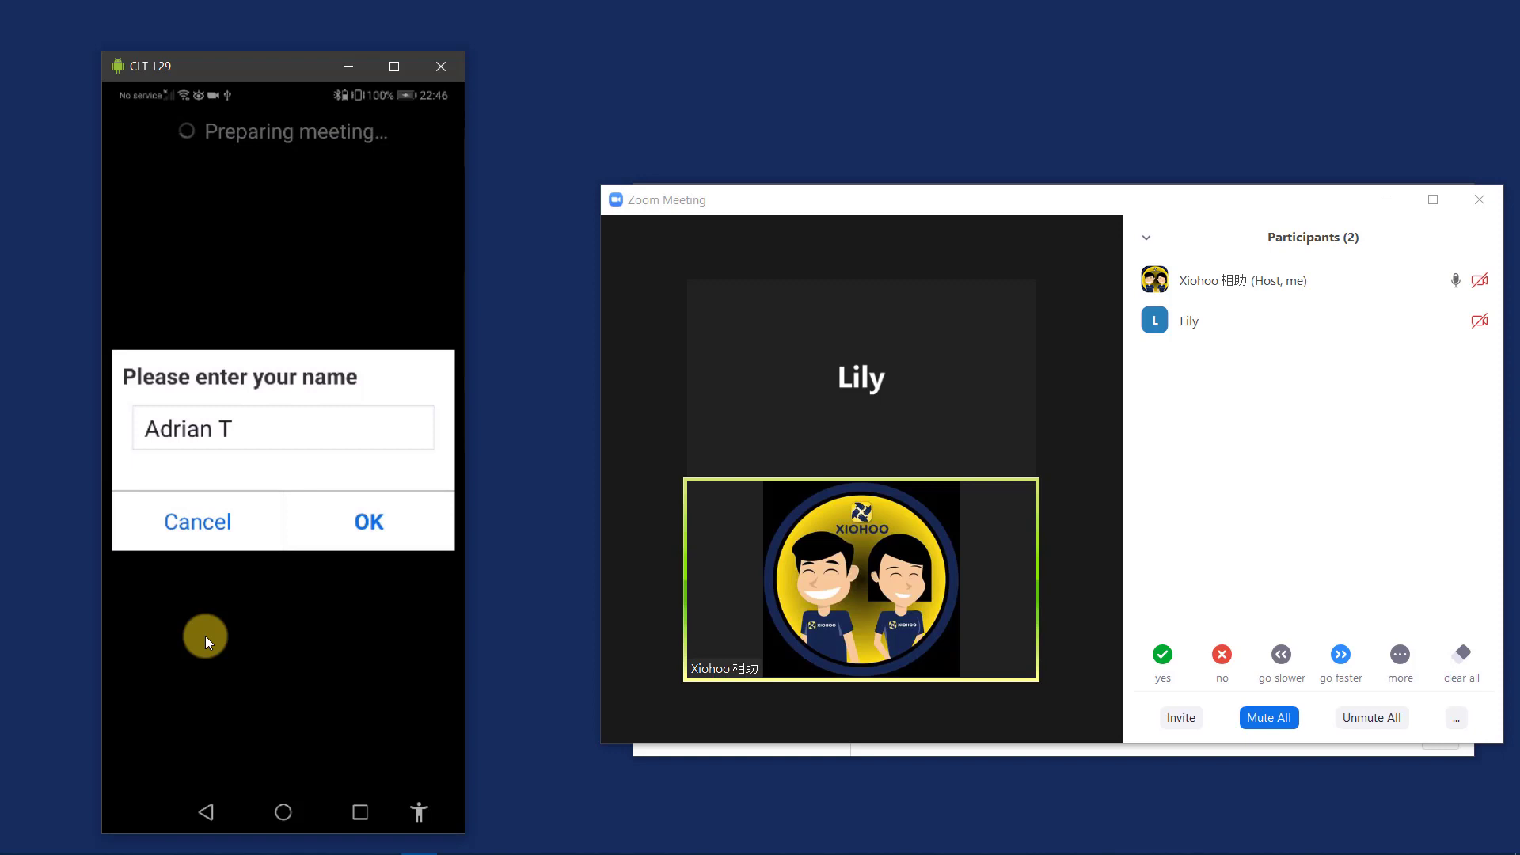
{"action": "left_click", "coordinate": [358, 519]}
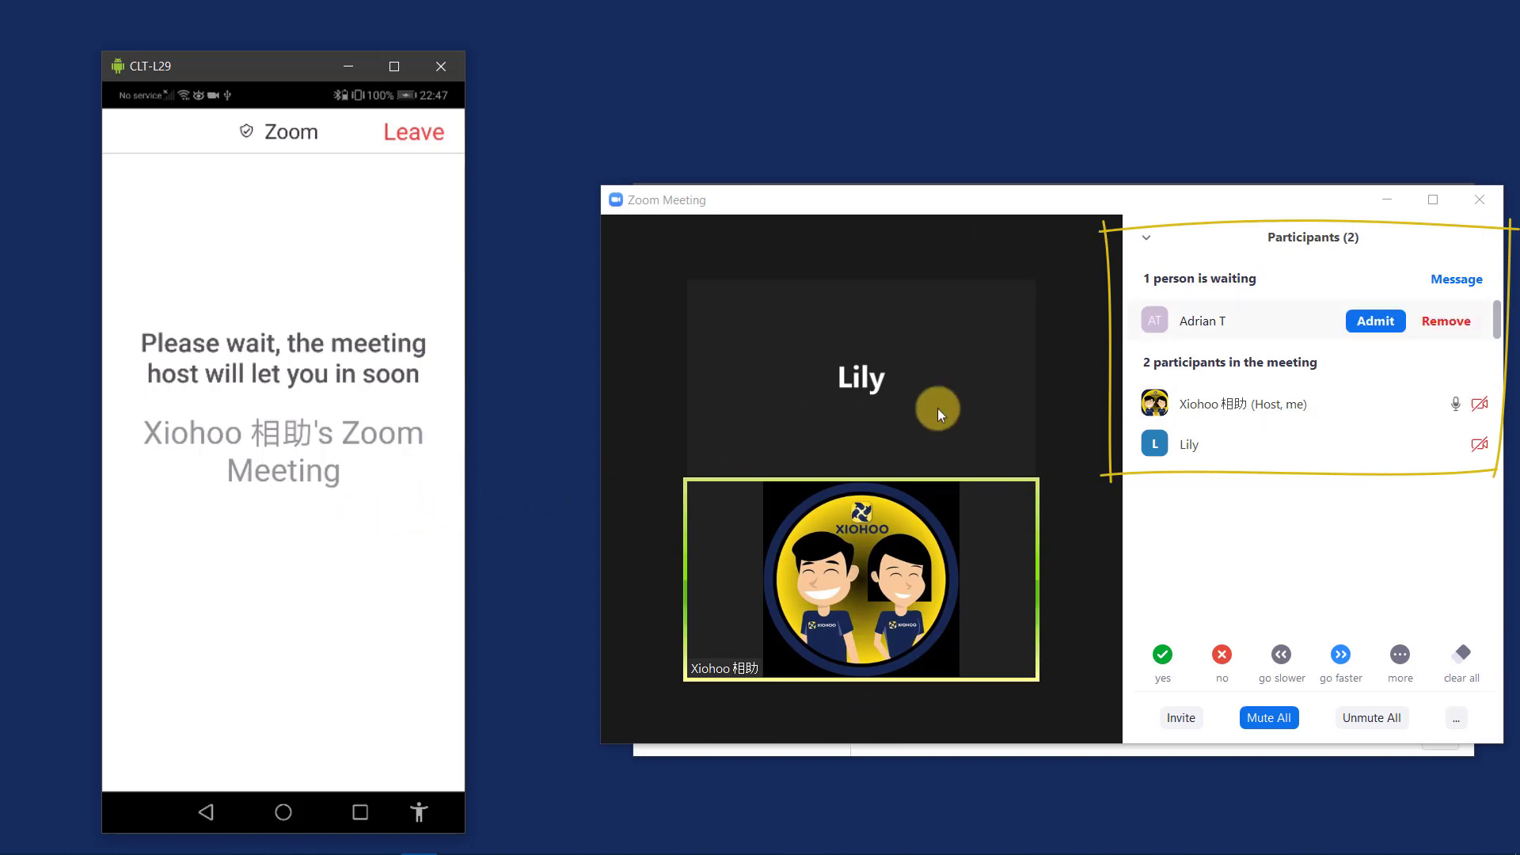
{"action": "left_click", "coordinate": [1385, 322]}
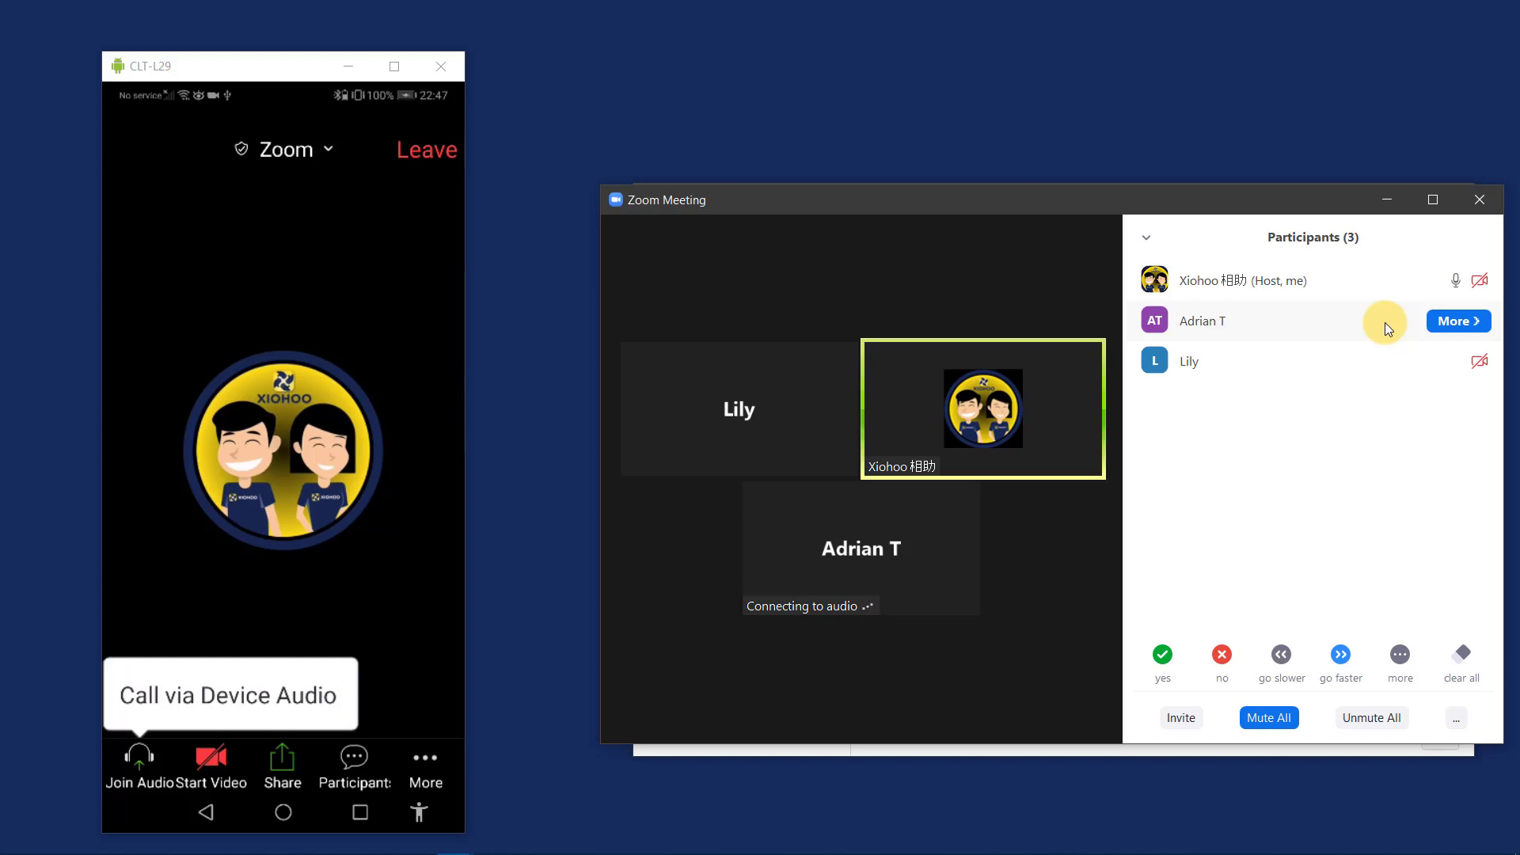
Step: End the meeting for all participants from the host's meeting window
{"action": "mouse_move", "coordinate": [1083, 630]}
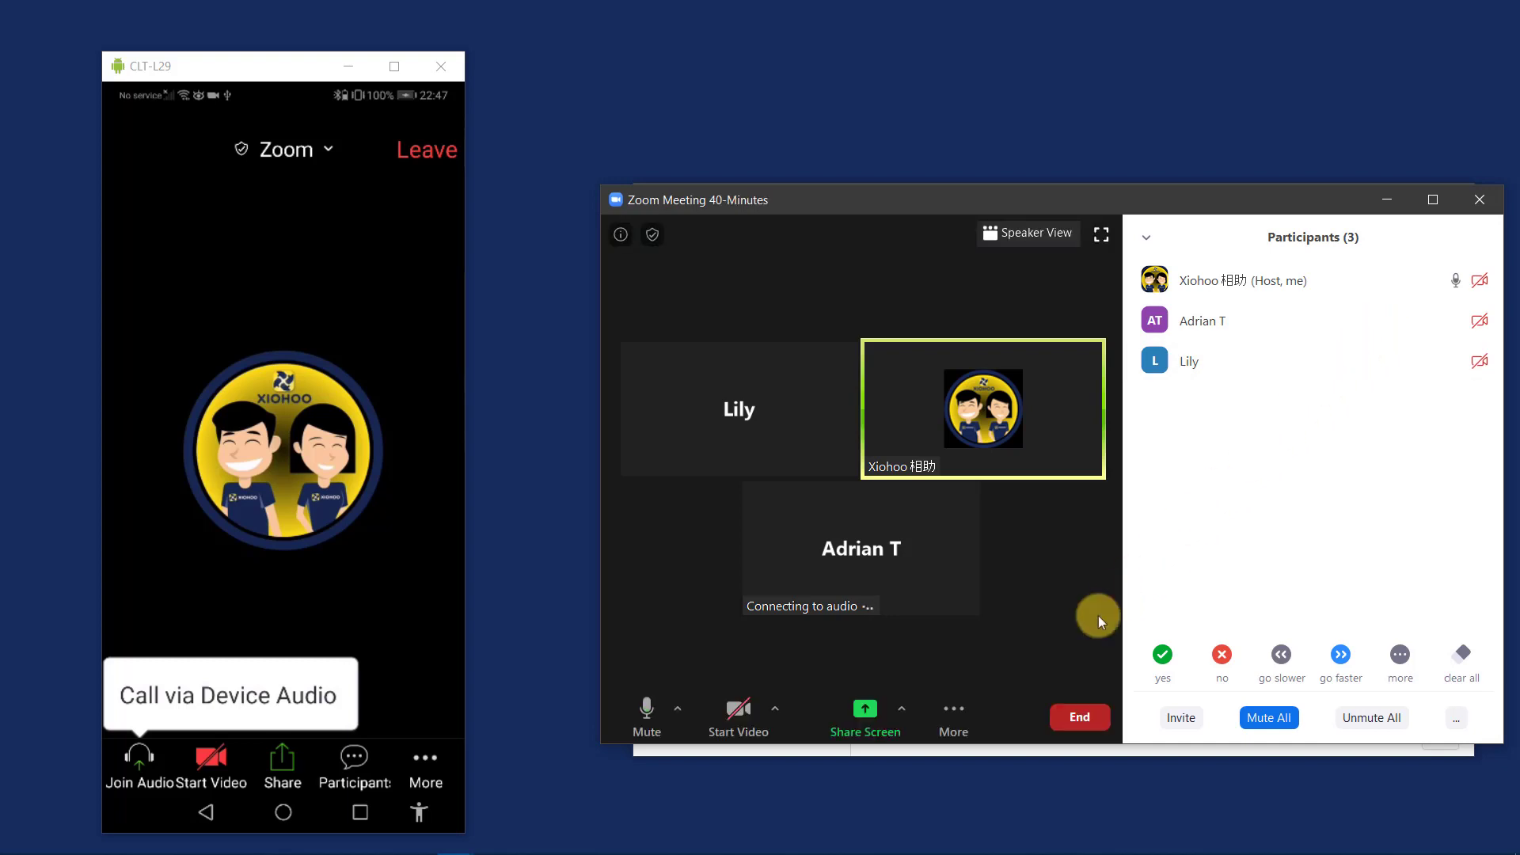
{"action": "left_click", "coordinate": [1073, 722]}
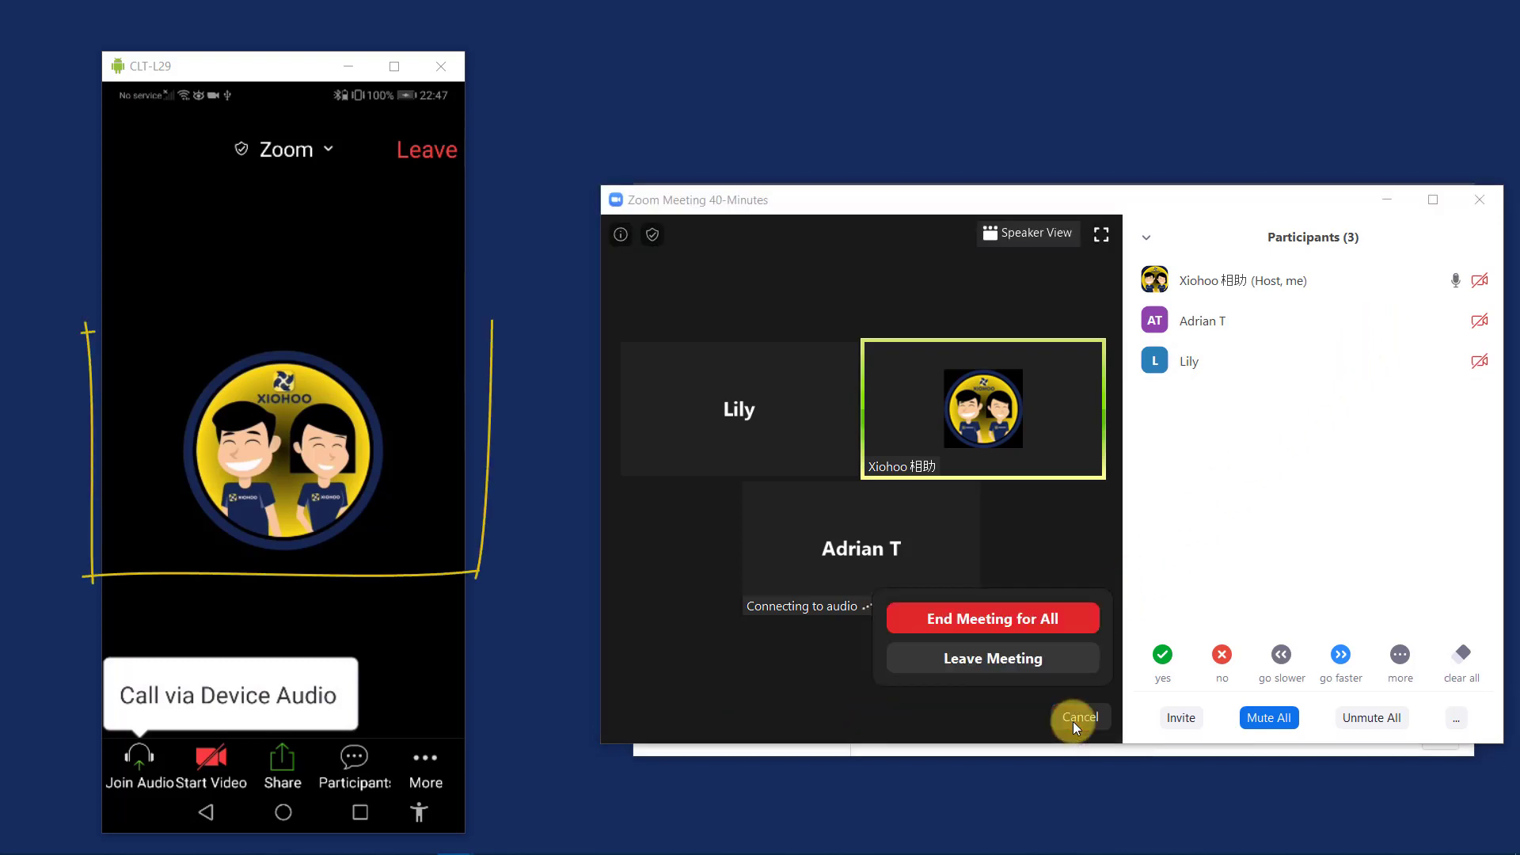
{"action": "left_click", "coordinate": [1075, 617]}
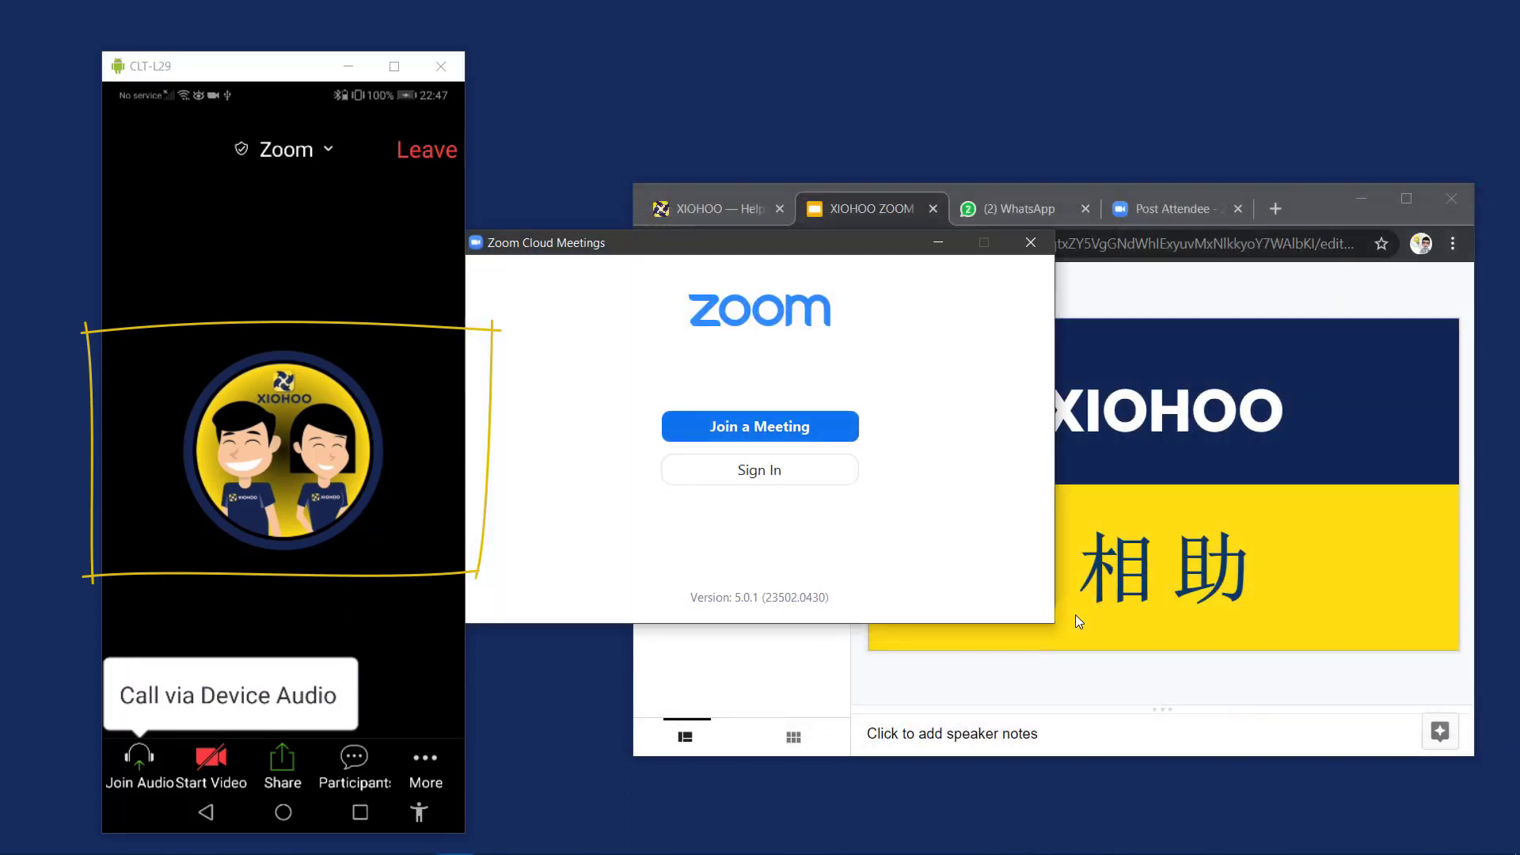